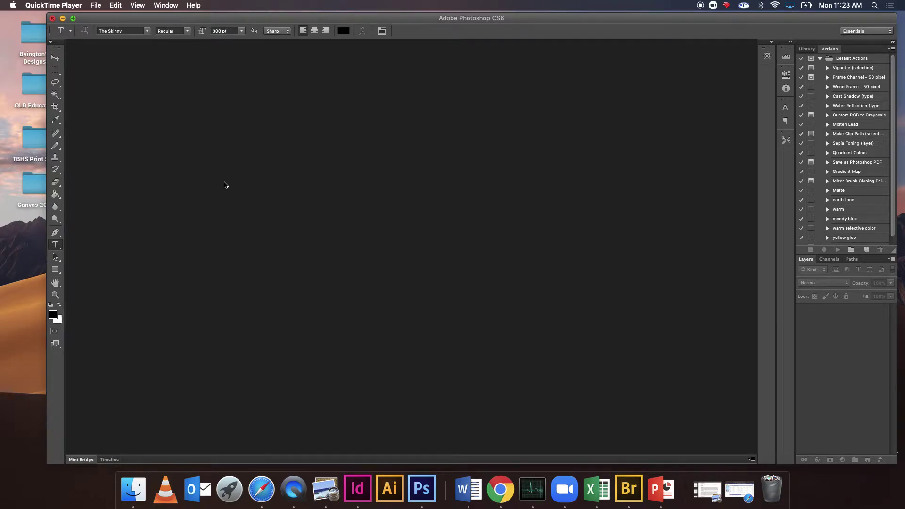
- Start a new named document, 11 × 17 inches at 300 pixels/inch with a white background
{"action": "left_click", "coordinate": [123, 16]}
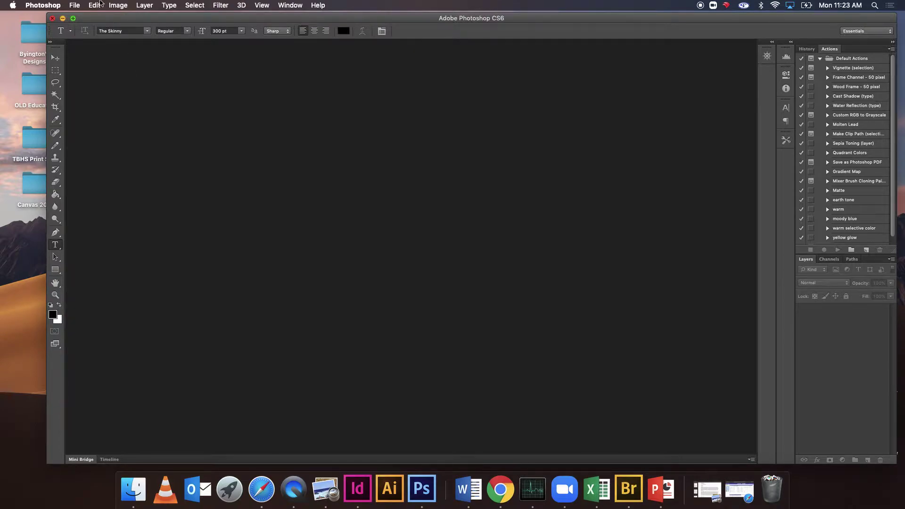
{"action": "left_click", "coordinate": [75, 7]}
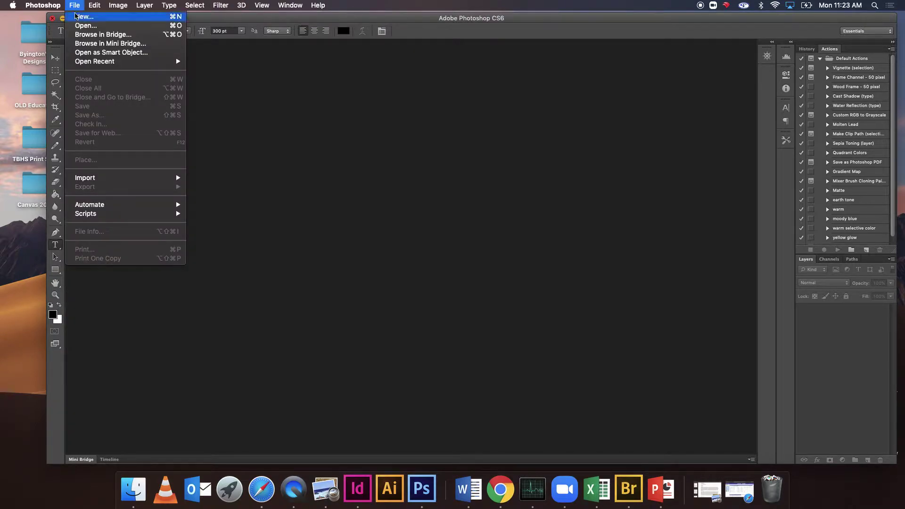
{"action": "left_click", "coordinate": [75, 16]}
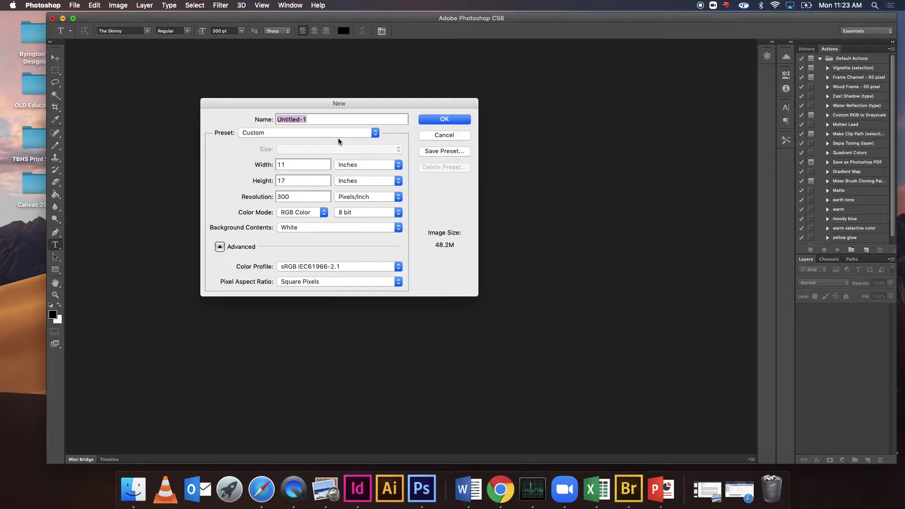
{"action": "type", "text": "Mrs. B"}
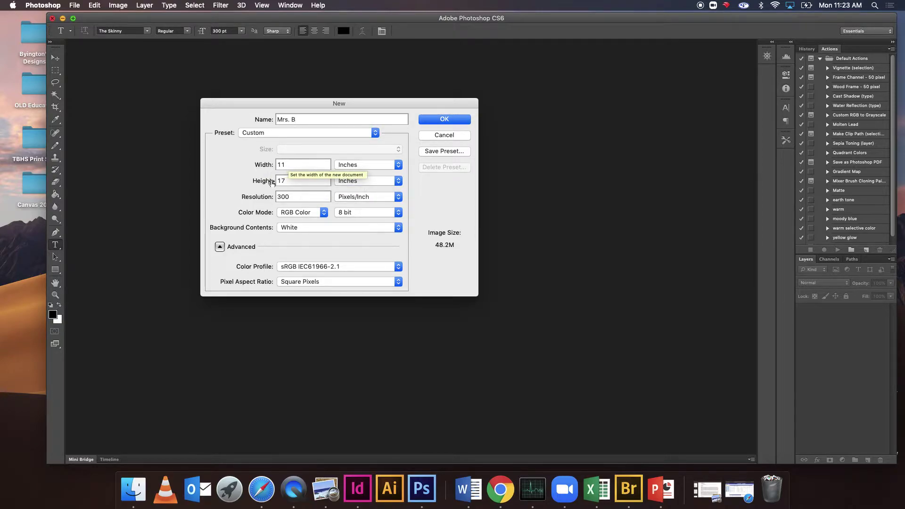
{"action": "left_click", "coordinate": [344, 168]}
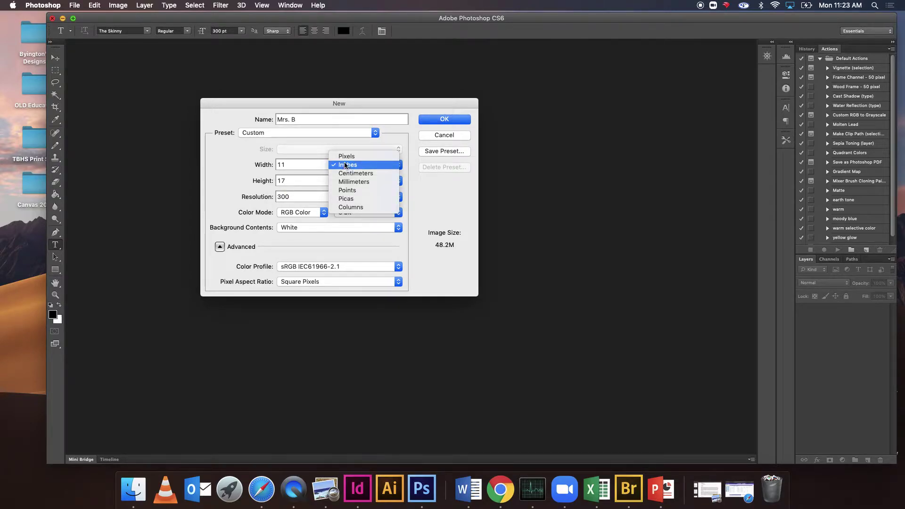
{"action": "left_click", "coordinate": [348, 164]}
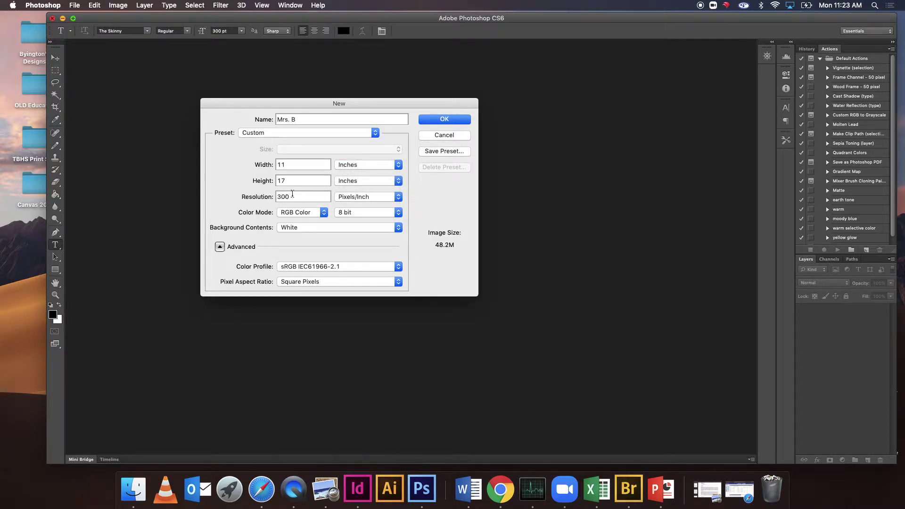
- Create the blank white 11 × 17 document and bring up the Type tool variants
{"action": "left_click", "coordinate": [427, 121]}
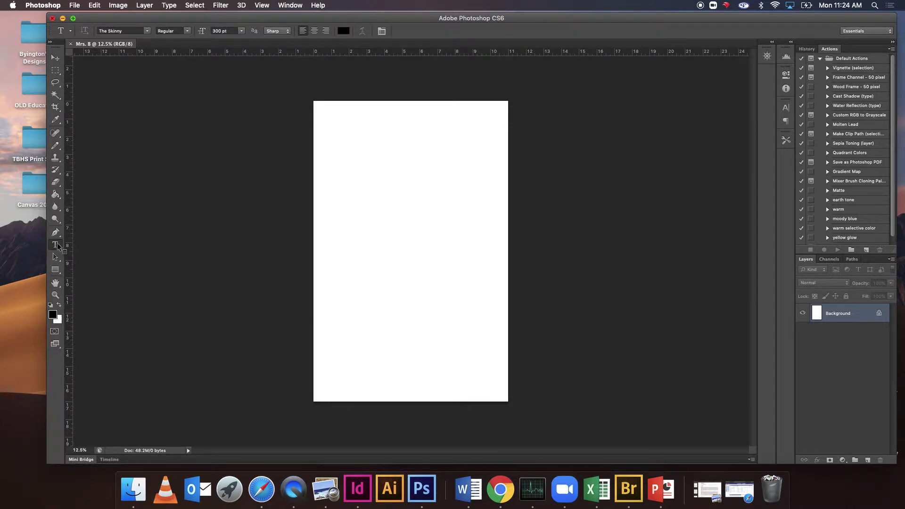
{"action": "left_click", "coordinate": [58, 246]}
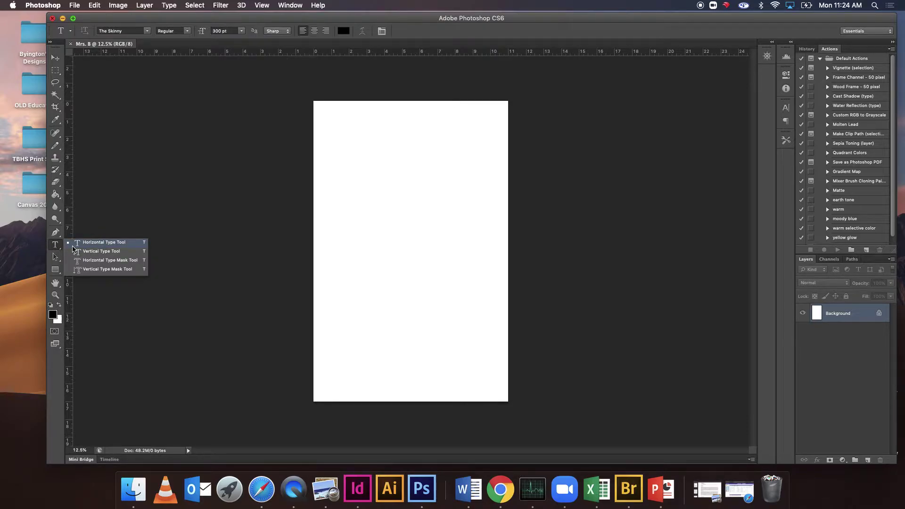
- Type HELLO on the canvas with the Horizontal Type tool and select the word
{"action": "left_click", "coordinate": [82, 244]}
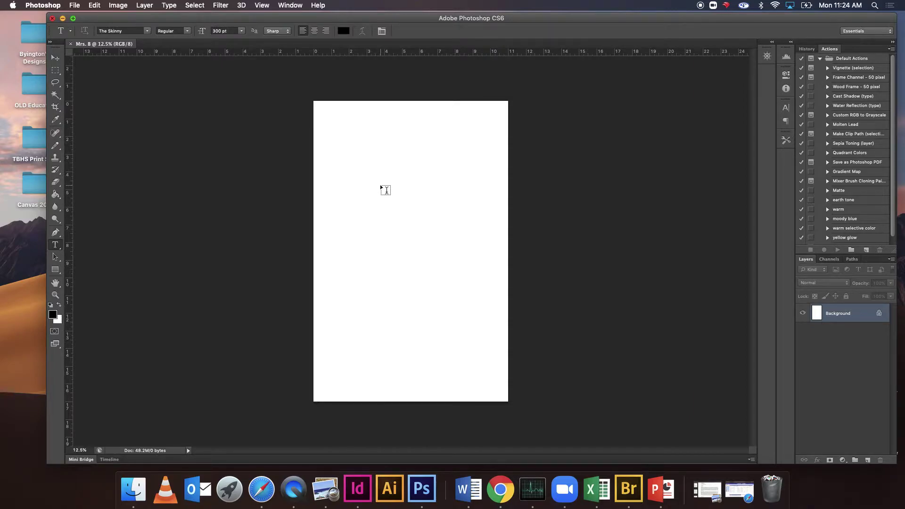
{"action": "left_click", "coordinate": [356, 182]}
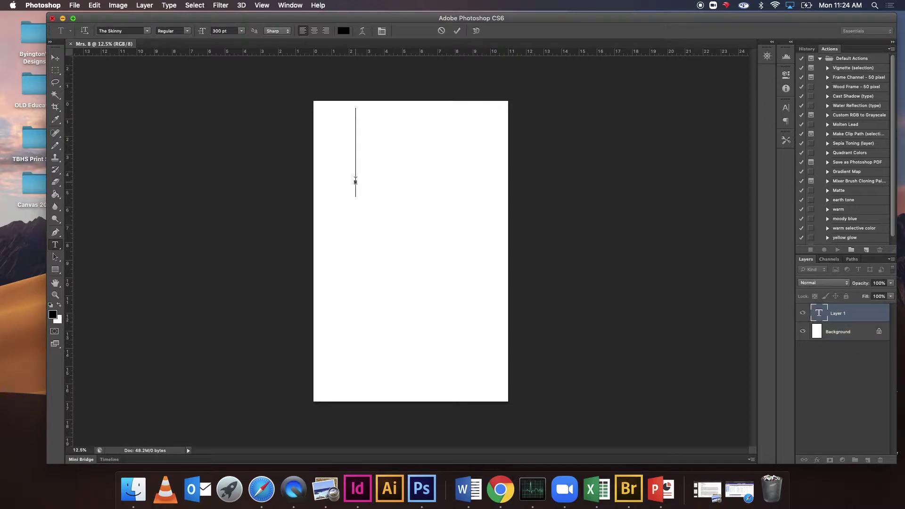
{"action": "type", "text": "HELLO"}
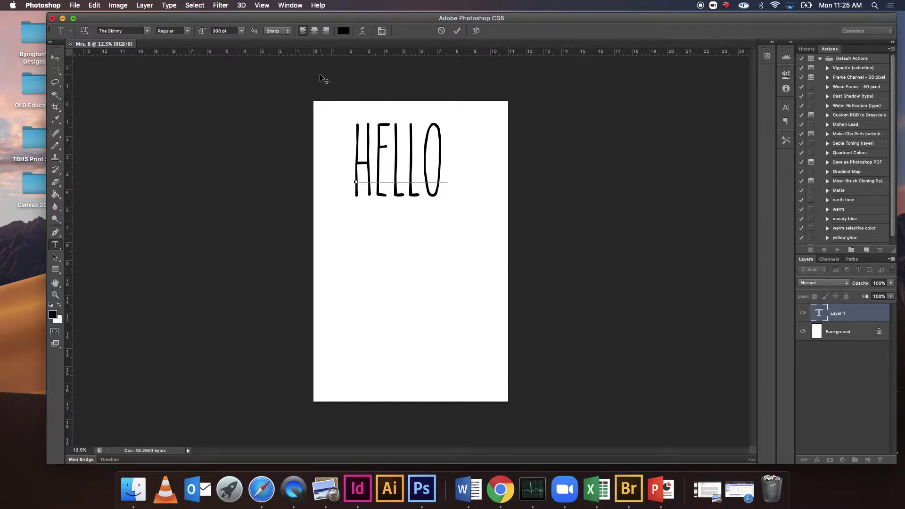
{"action": "double_click", "coordinate": [402, 163]}
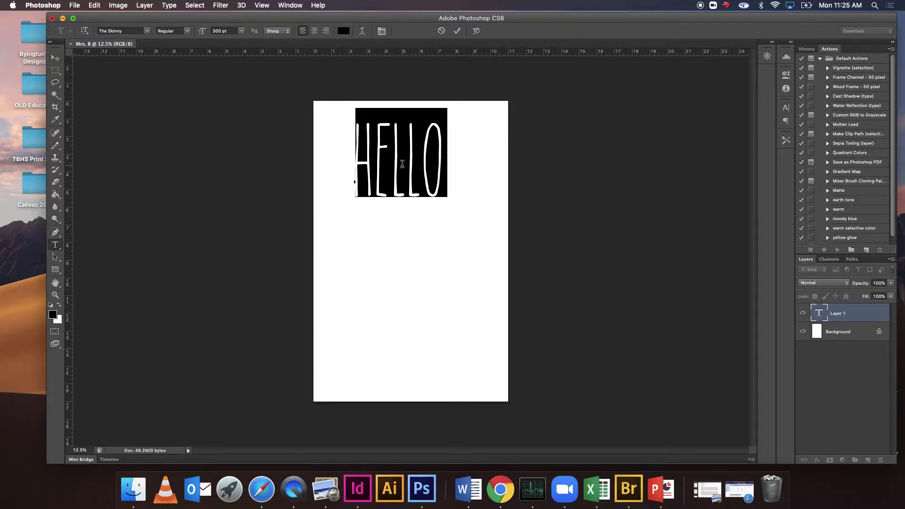
{"action": "left_click", "coordinate": [345, 31]}
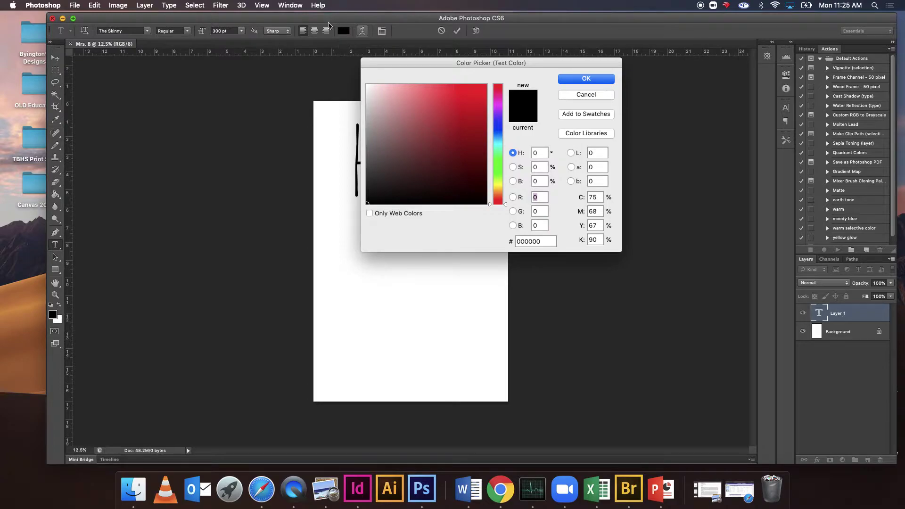
{"action": "left_click", "coordinate": [368, 203]}
{"action": "left_click_drag", "start_coordinate": [368, 202], "coordinate": [348, 213]}
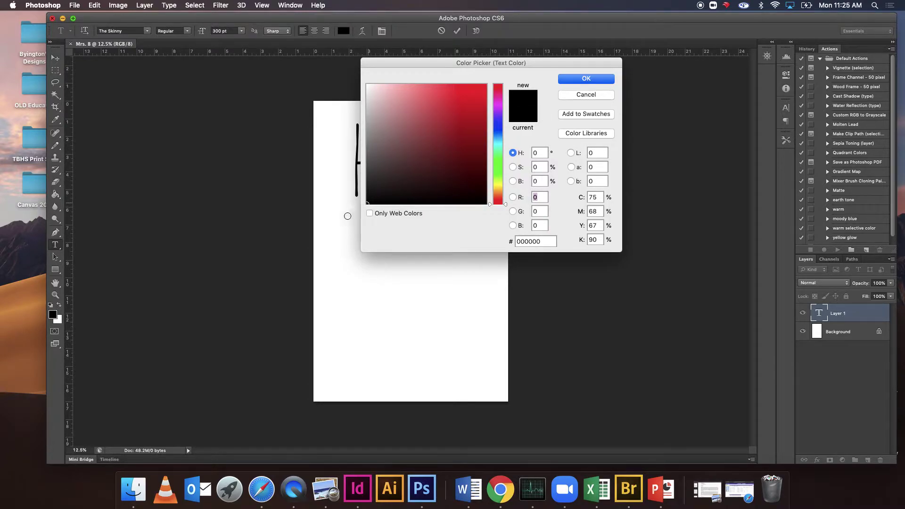
{"action": "left_click", "coordinate": [581, 80]}
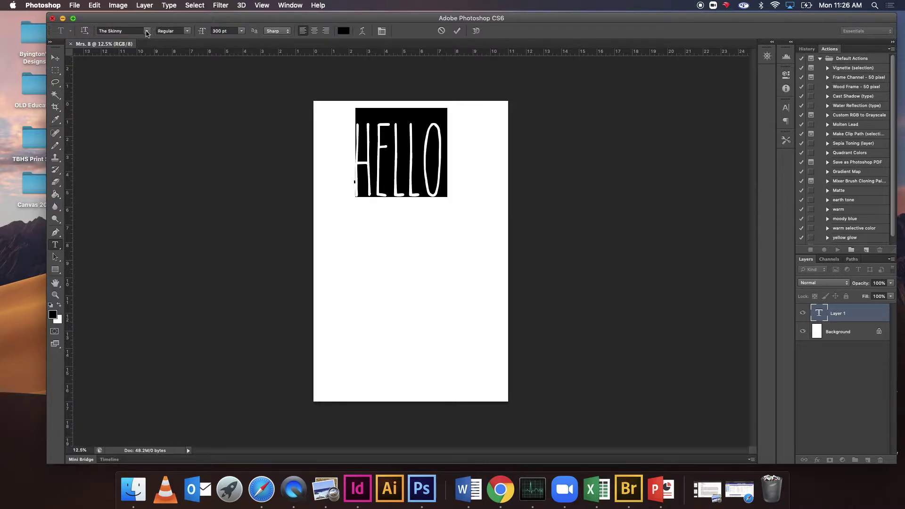
{"action": "left_click", "coordinate": [147, 32]}
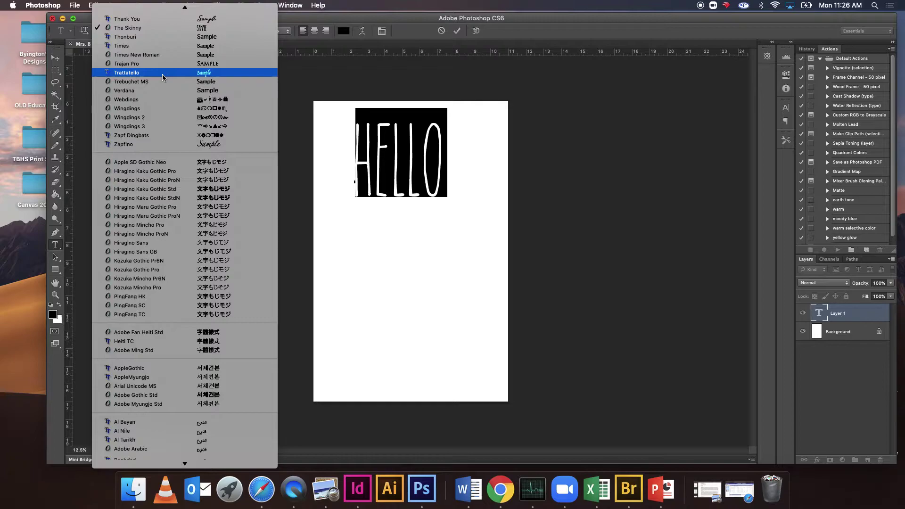
{"action": "left_click", "coordinate": [313, 23]}
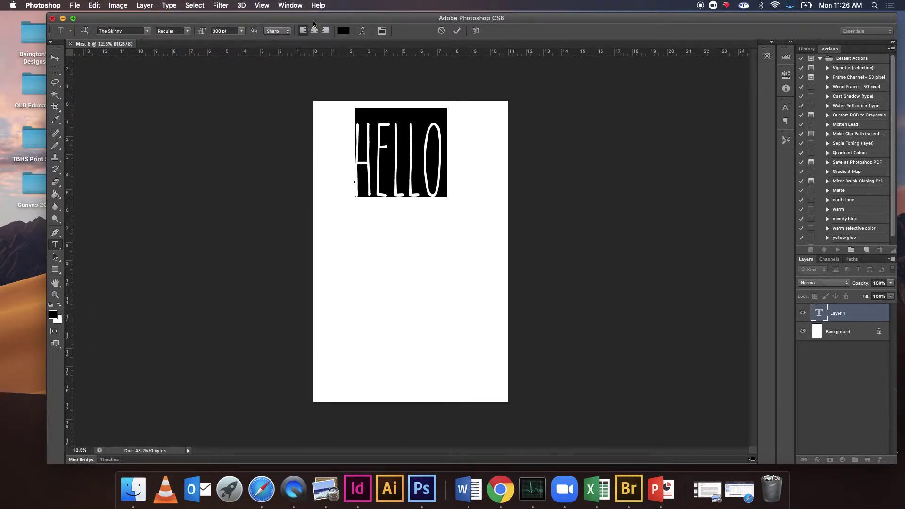
{"action": "left_click", "coordinate": [149, 31]}
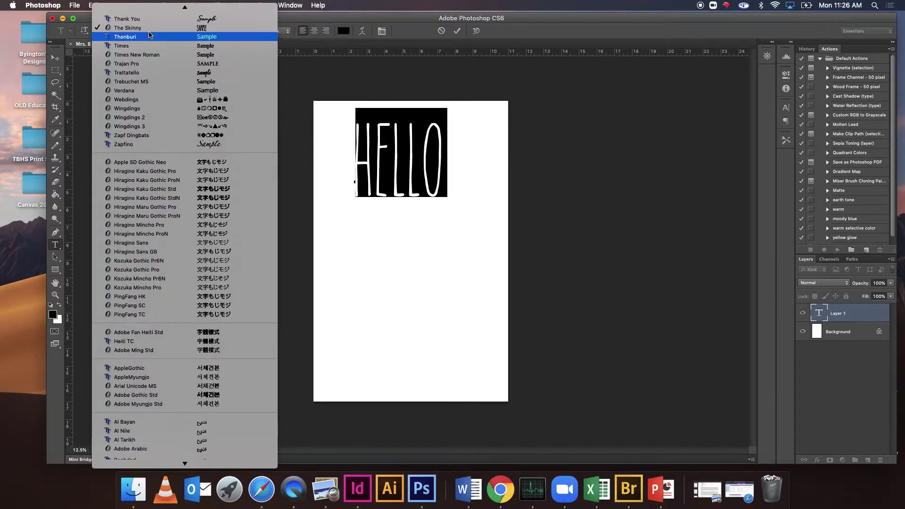
{"action": "scroll", "coordinate": [175, 37], "scroll_direction": "up", "scroll_amount": 2}
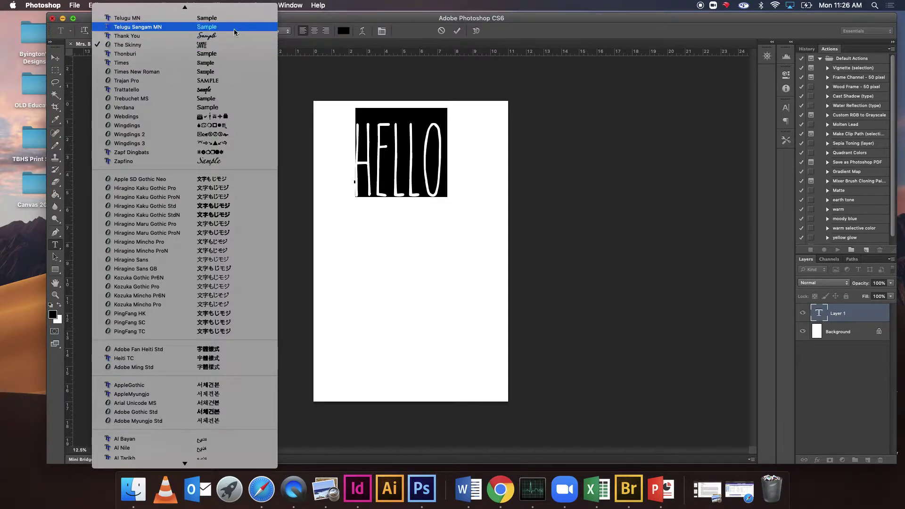
{"action": "left_click", "coordinate": [293, 22]}
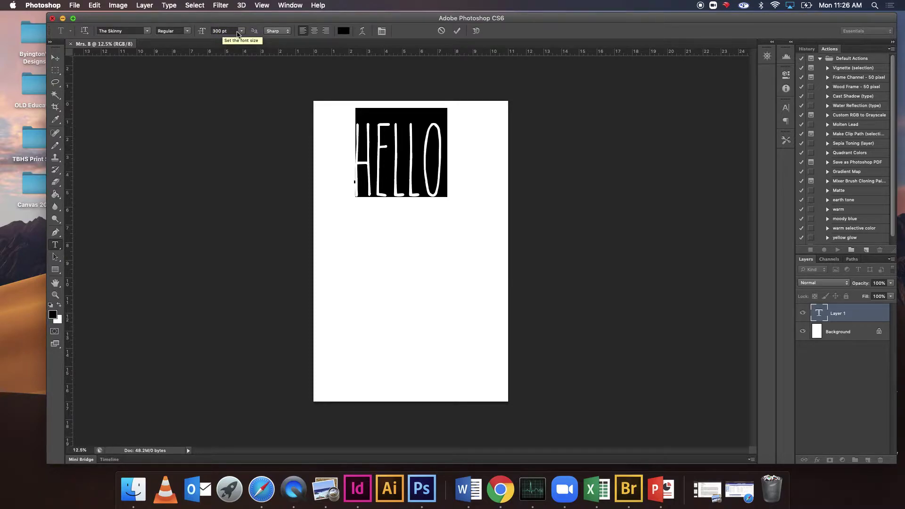
- Set the HELLO font size to 400 pt in the options bar
{"action": "left_click", "coordinate": [241, 31]}
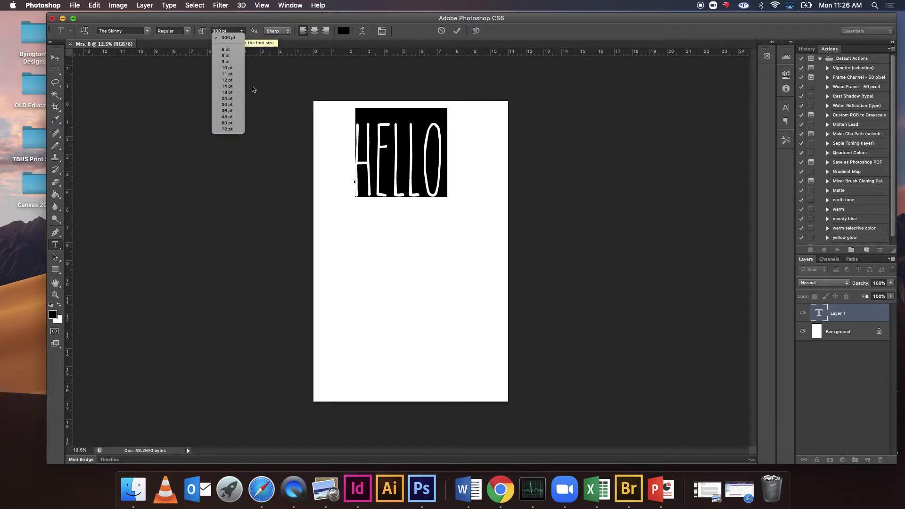
{"action": "left_click", "coordinate": [252, 31]}
{"action": "left_click", "coordinate": [217, 30]}
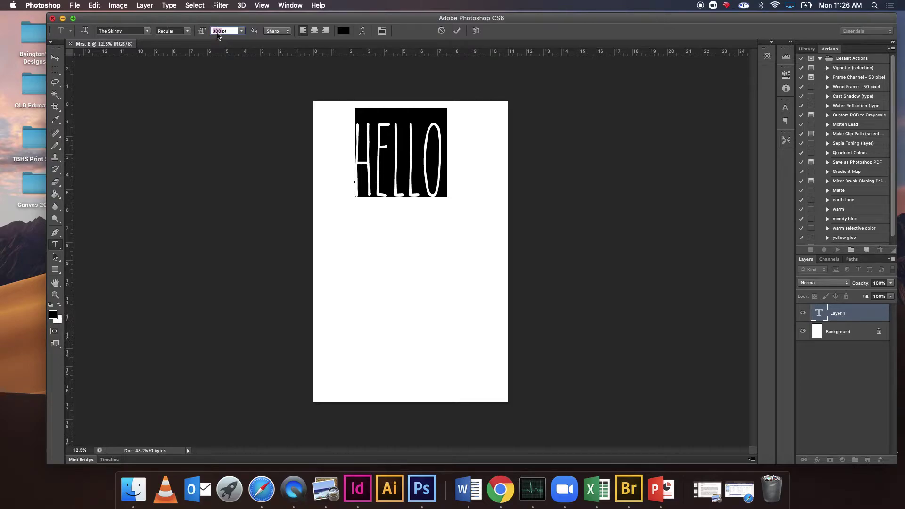
{"action": "type", "text": "400"}
{"action": "key", "text": "Return"}
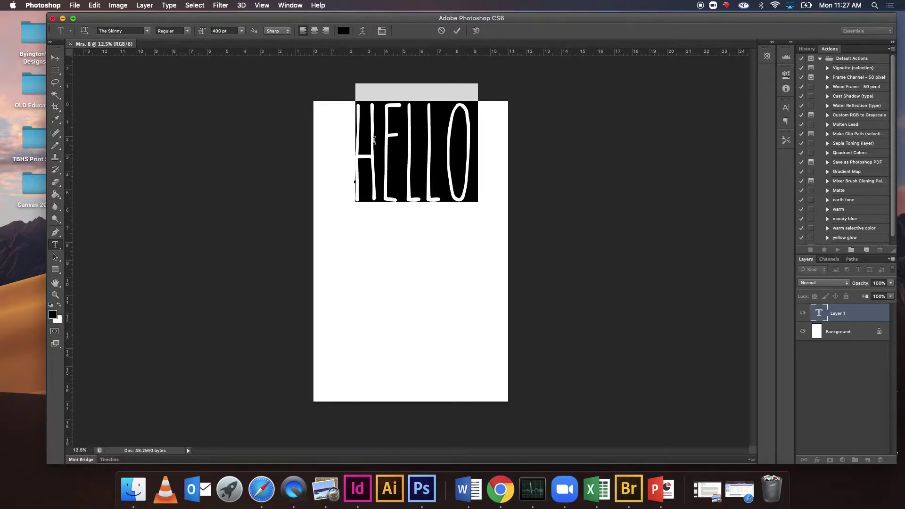
- Commit HELLO and drag it slightly down and right on the poster
{"action": "left_click", "coordinate": [60, 61]}
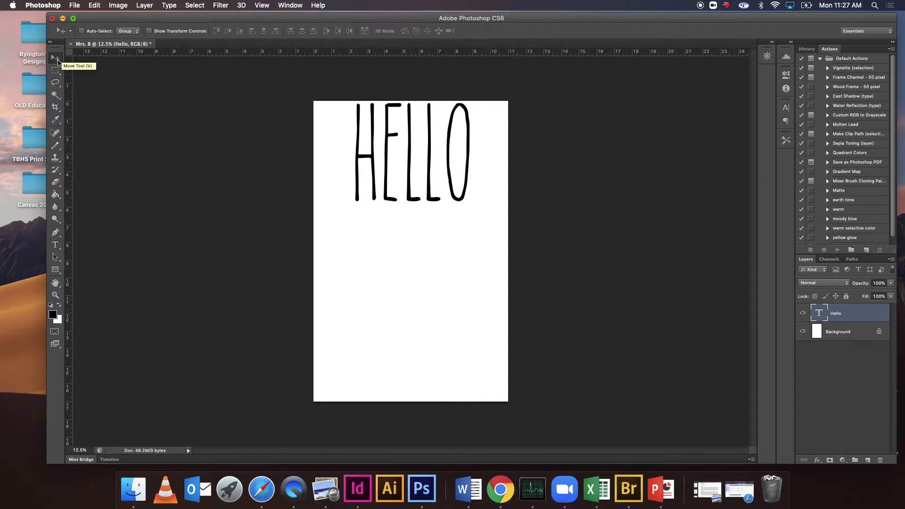
{"action": "left_click_drag", "start_coordinate": [394, 178], "coordinate": [384, 204]}
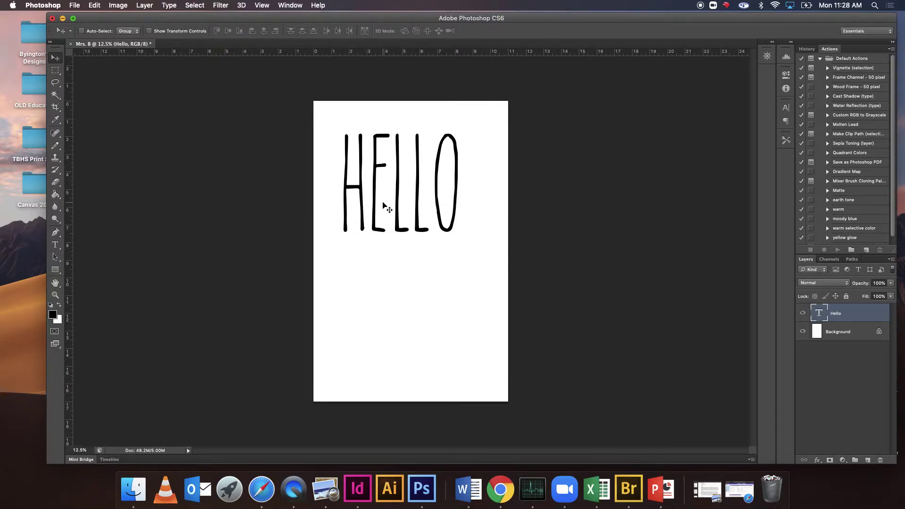
{"action": "left_click_drag", "start_coordinate": [409, 191], "coordinate": [415, 196]}
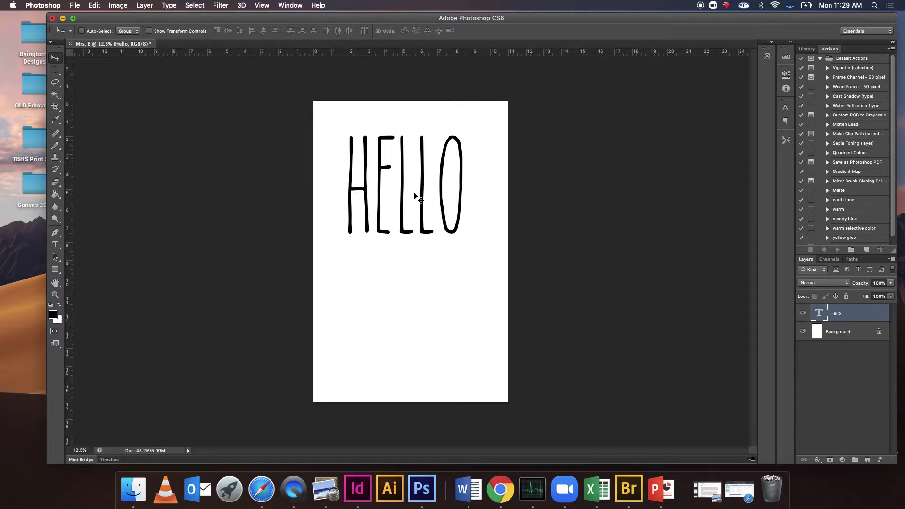
{"action": "left_click", "coordinate": [55, 245]}
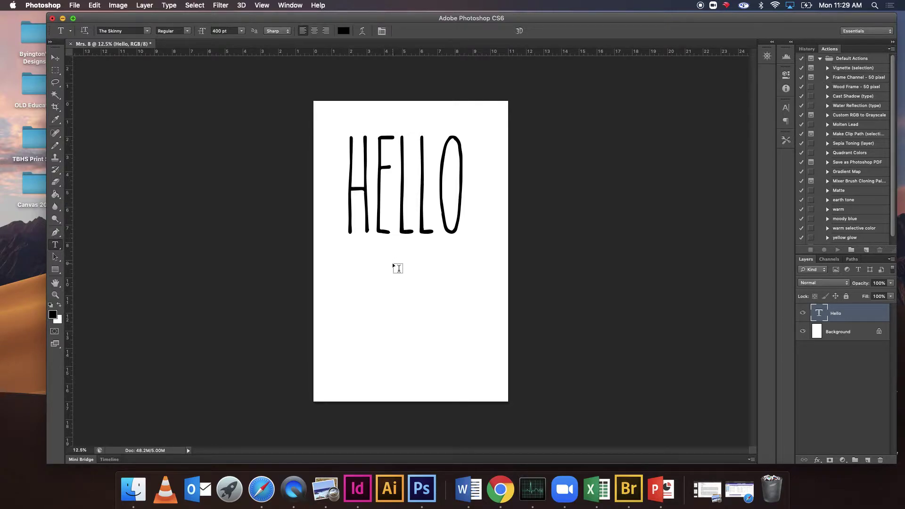
- Start a new text layer below HELLO with test letters, then erase them
{"action": "left_click", "coordinate": [395, 214]}
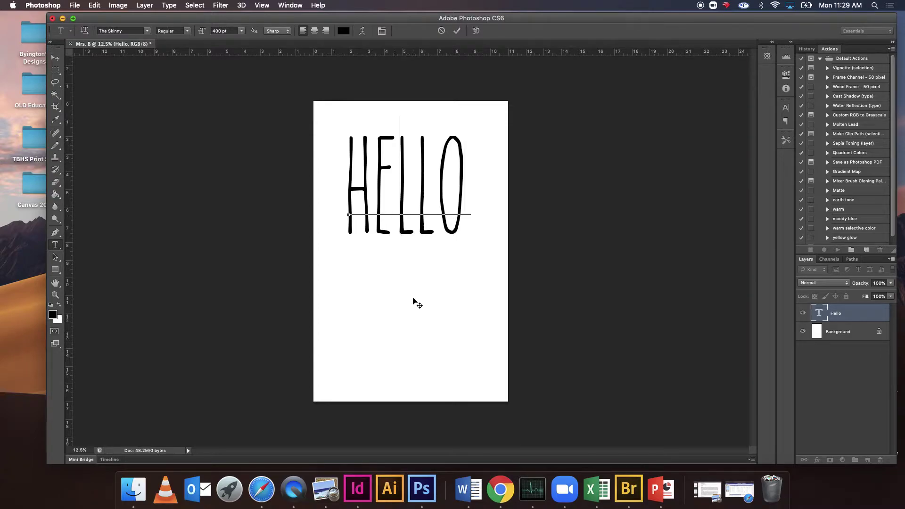
{"action": "left_click", "coordinate": [55, 58]}
{"action": "left_click", "coordinate": [55, 245]}
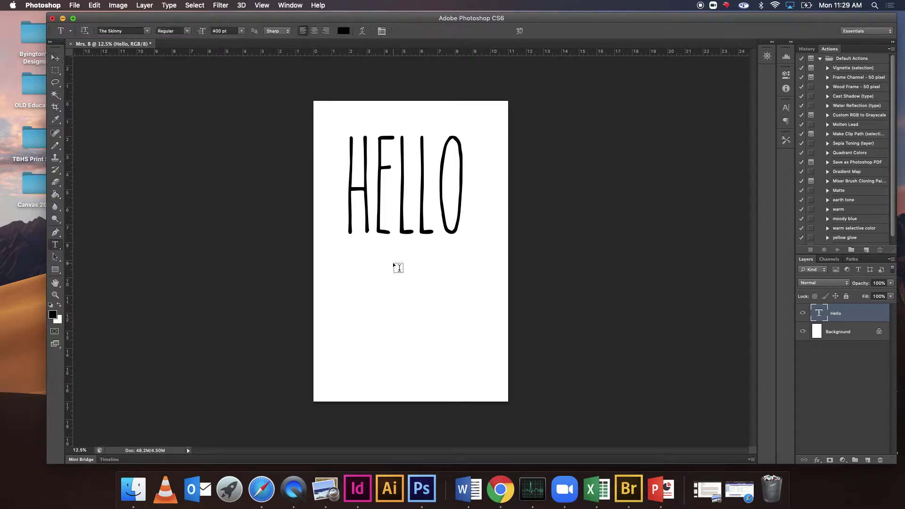
{"action": "left_click", "coordinate": [385, 286]}
{"action": "type", "text": "GFGH"}
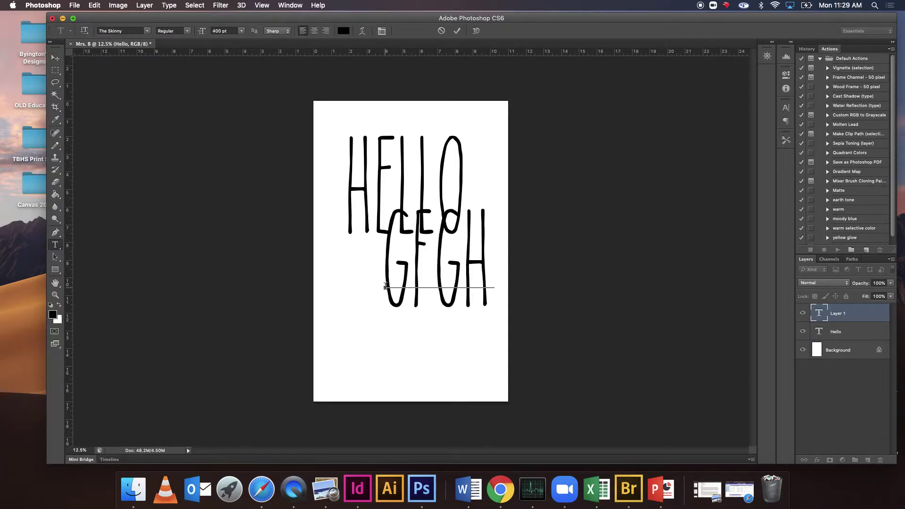
{"action": "key", "text": "BackSpace"}
{"action": "key", "text": "BackSpace"}
{"action": "key", "text": "BackSpace"}
{"action": "key", "text": "BackSpace"}
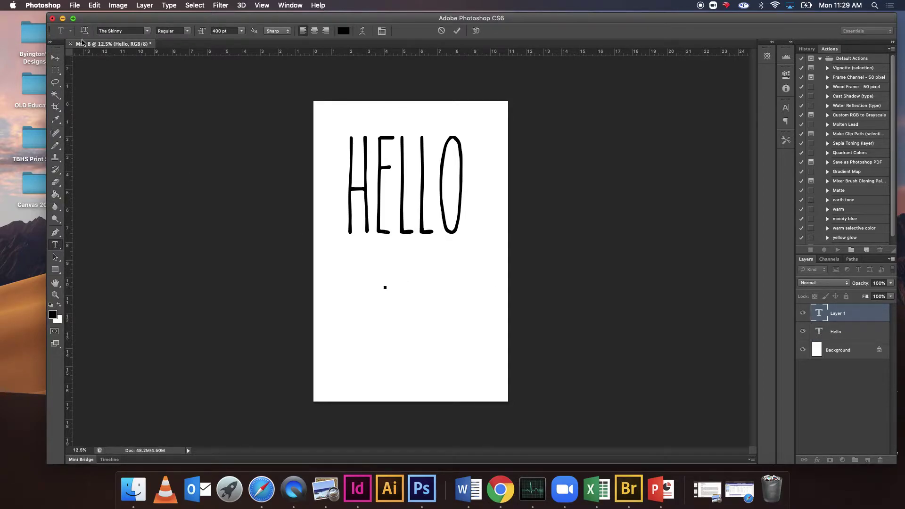
- Re-enter the HELLO text and select all of its letters
{"action": "left_click", "coordinate": [55, 57]}
{"action": "left_click", "coordinate": [53, 245]}
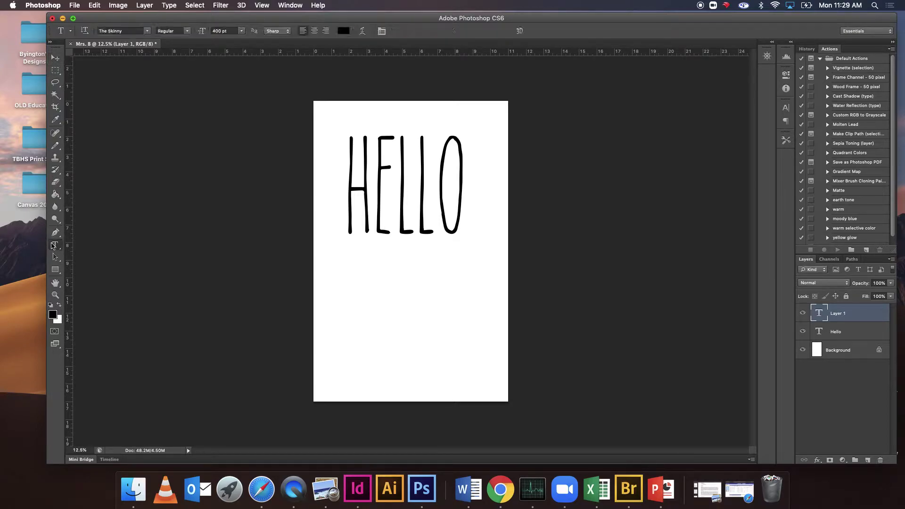
{"action": "left_click", "coordinate": [432, 177]}
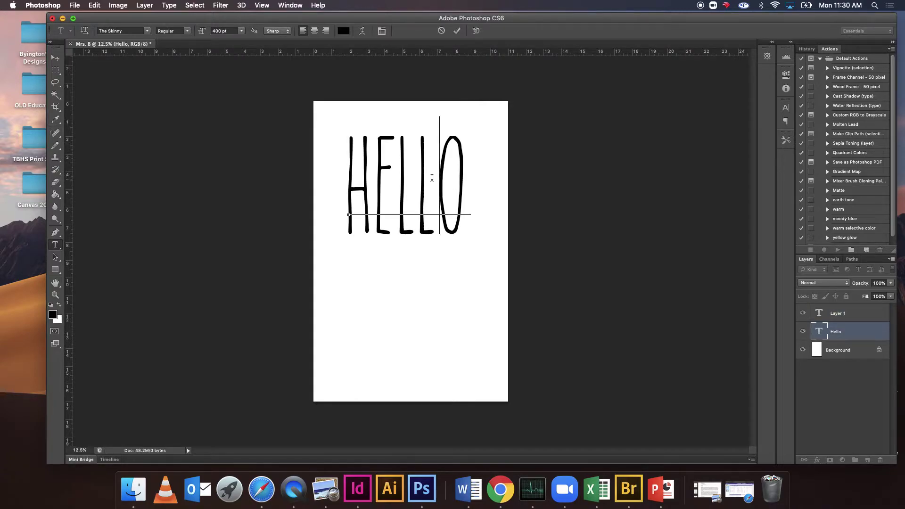
{"action": "key", "text": "super+a"}
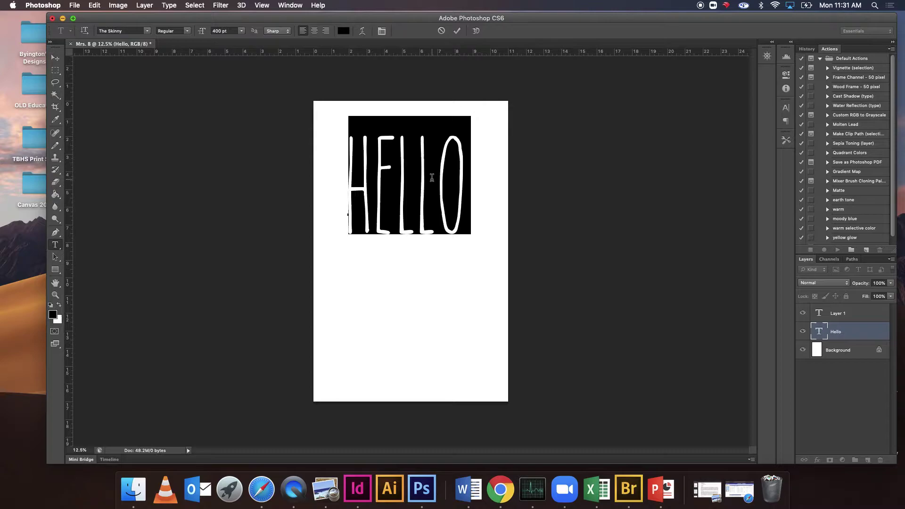
- Warp HELLO with a horizontal Arc style at a +24 bend
{"action": "left_click", "coordinate": [362, 32]}
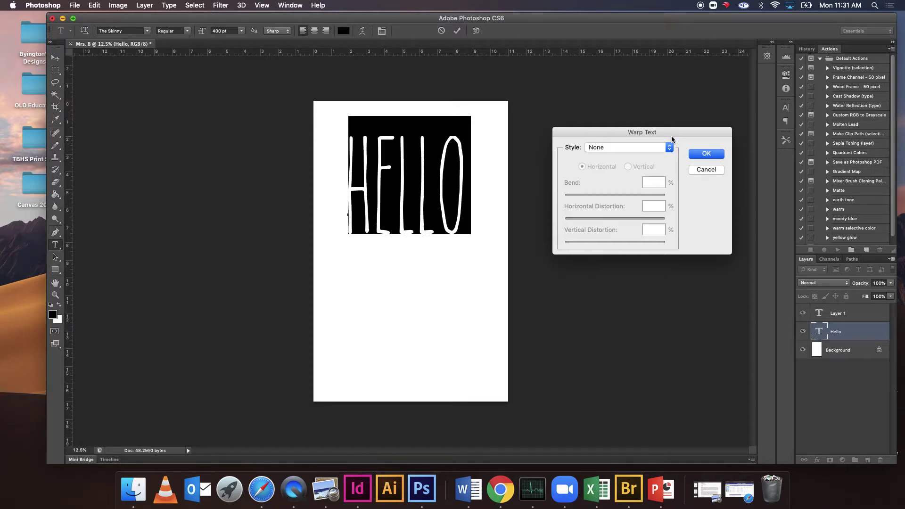
{"action": "left_click_drag", "start_coordinate": [671, 136], "coordinate": [667, 136]}
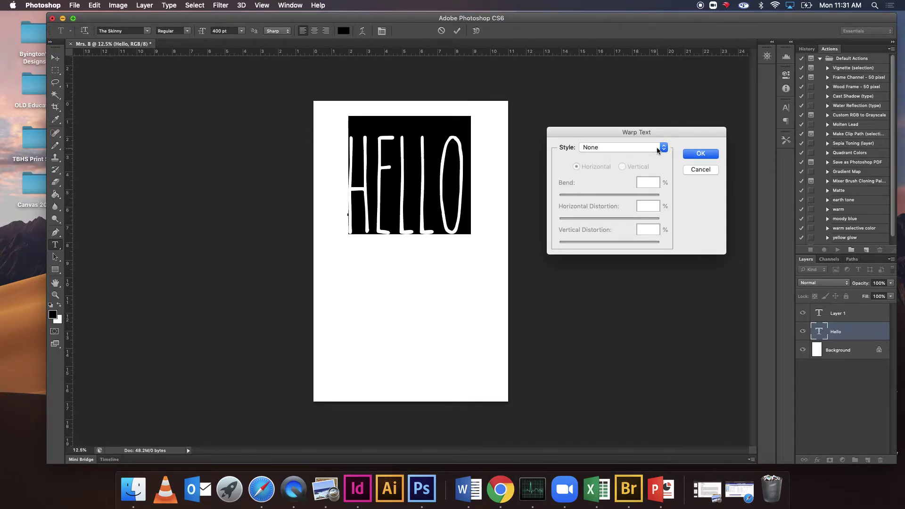
{"action": "left_click", "coordinate": [658, 147]}
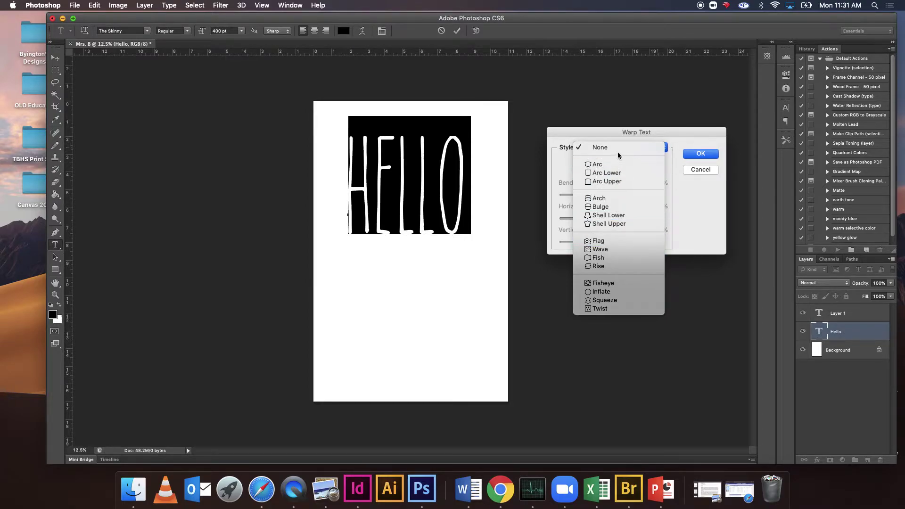
{"action": "left_click", "coordinate": [601, 165]}
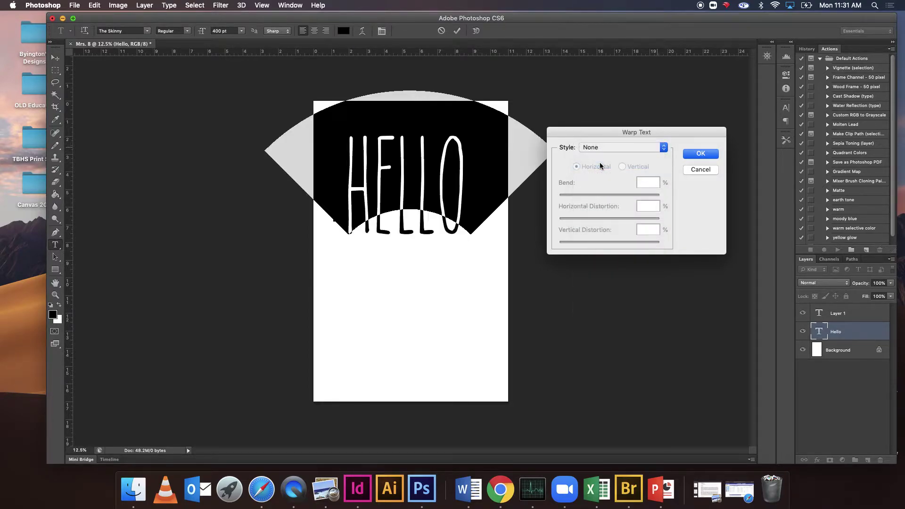
{"action": "left_click_drag", "start_coordinate": [637, 198], "coordinate": [621, 195]}
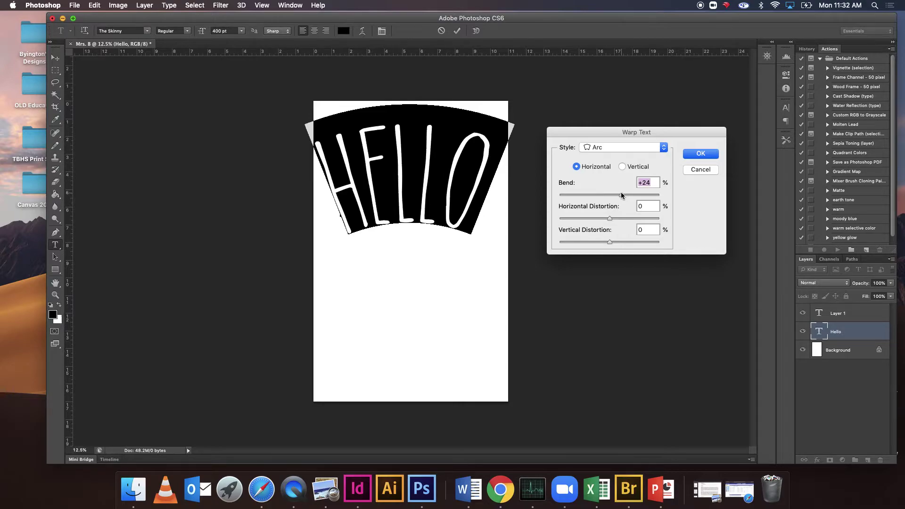
{"action": "left_click", "coordinate": [702, 155]}
- Commit the arched HELLO and nudge it right with the arrow key
{"action": "left_click", "coordinate": [55, 58]}
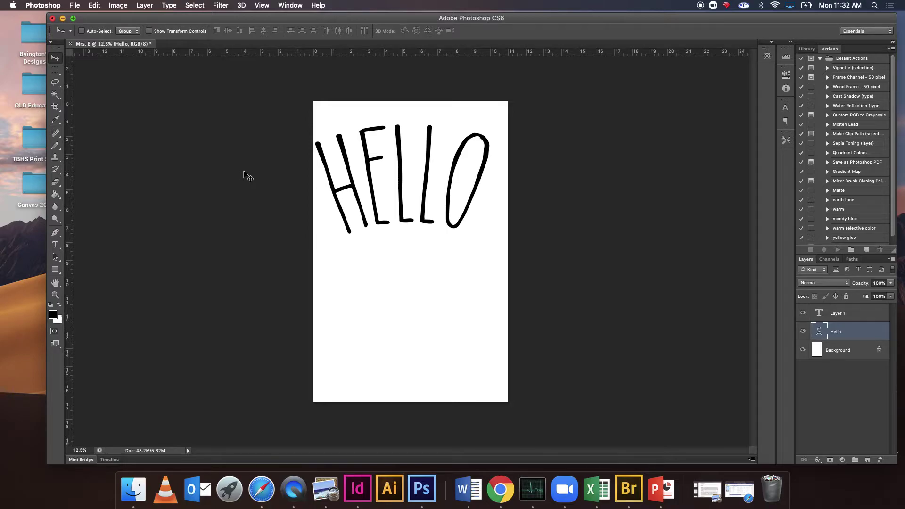
{"action": "key", "text": "Right"}
{"action": "key", "text": "Right"}
{"action": "key", "text": "Right"}
{"action": "key", "text": "Right"}
{"action": "key", "text": "Right"}
{"action": "key", "text": "Right"}
{"action": "key", "text": "Right"}
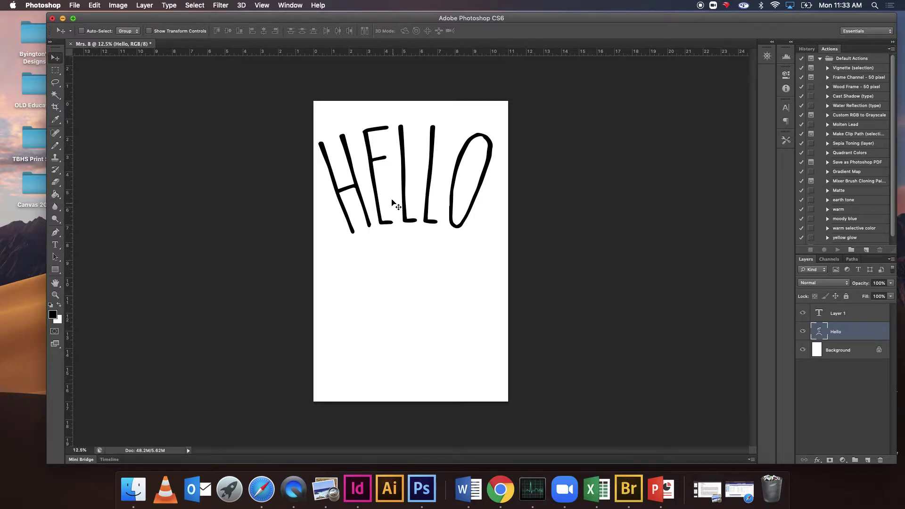
- Drag and arrow-nudge HELLO into place near the top, then start Free Transform
{"action": "mouse_move", "coordinate": [394, 200]}
{"action": "left_mouse_down"}
{"action": "mouse_move", "coordinate": [401, 196]}
{"action": "mouse_move", "coordinate": [389, 194]}
{"action": "mouse_move", "coordinate": [398, 194]}
{"action": "left_mouse_up"}
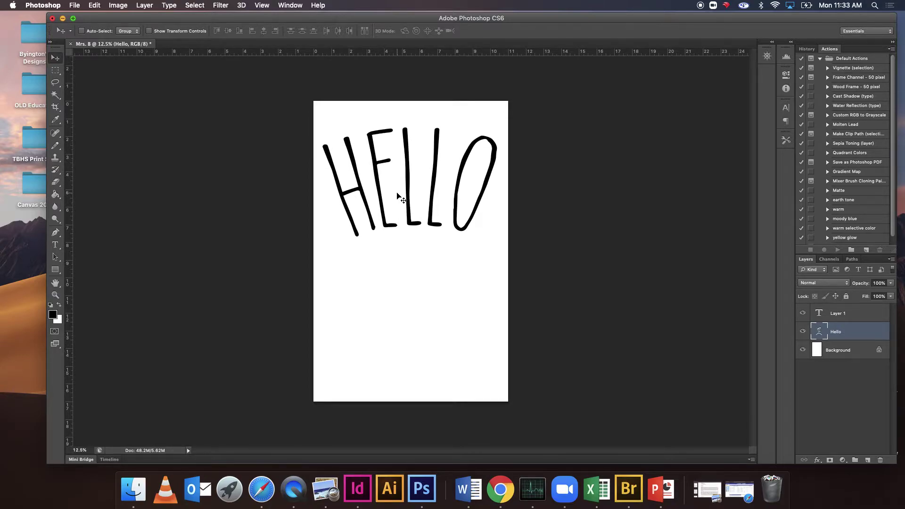
{"action": "key", "text": "shift+Up"}
{"action": "key", "text": "shift+Up"}
{"action": "key", "text": "shift+Up"}
{"action": "key", "text": "shift+Up"}
{"action": "key", "text": "shift+Up"}
{"action": "key", "text": "shift+Up"}
{"action": "key", "text": "shift+Up"}
{"action": "key", "text": "shift+Up"}
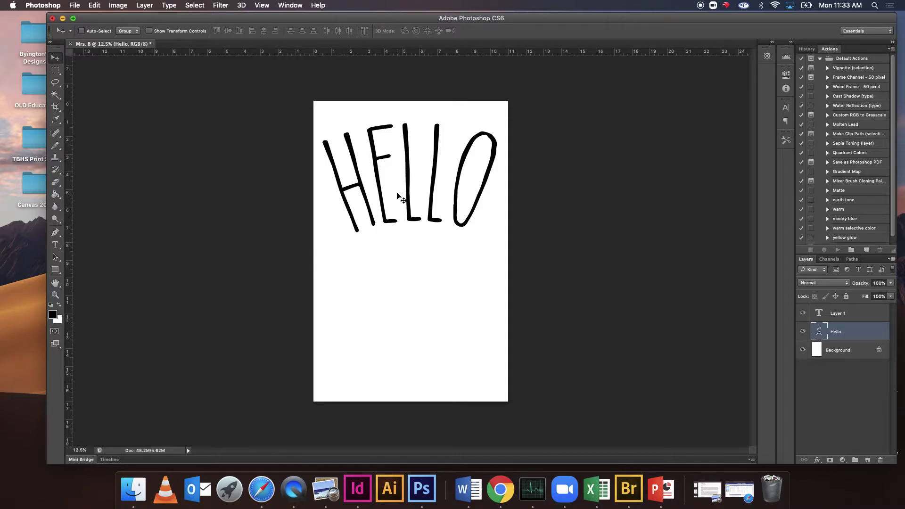
{"action": "key", "text": "Down"}
{"action": "key", "text": "Down"}
{"action": "key", "text": "Down"}
{"action": "key", "text": "Down"}
{"action": "key", "text": "Down"}
{"action": "key", "text": "Down"}
{"action": "key", "text": "Down"}
{"action": "key", "text": "Down"}
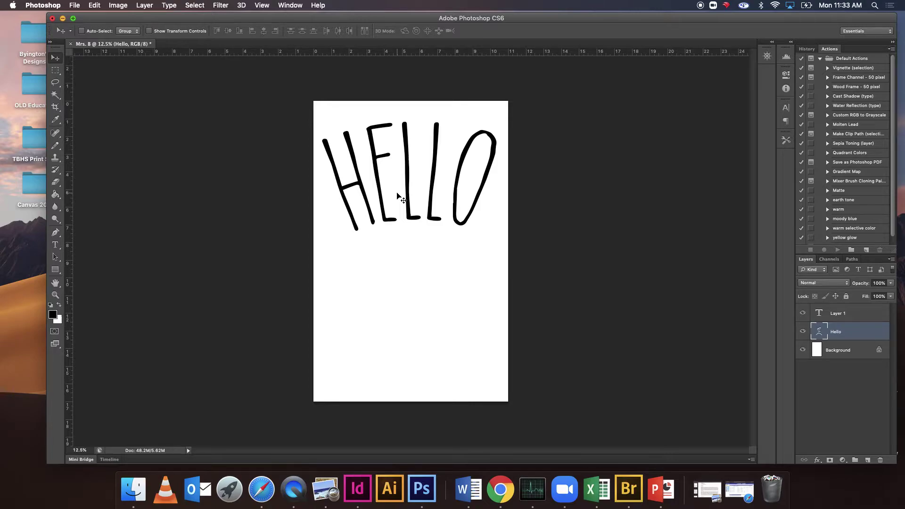
{"action": "key", "text": "Down"}
{"action": "key", "text": "Down"}
{"action": "key", "text": "Down"}
{"action": "key", "text": "Down"}
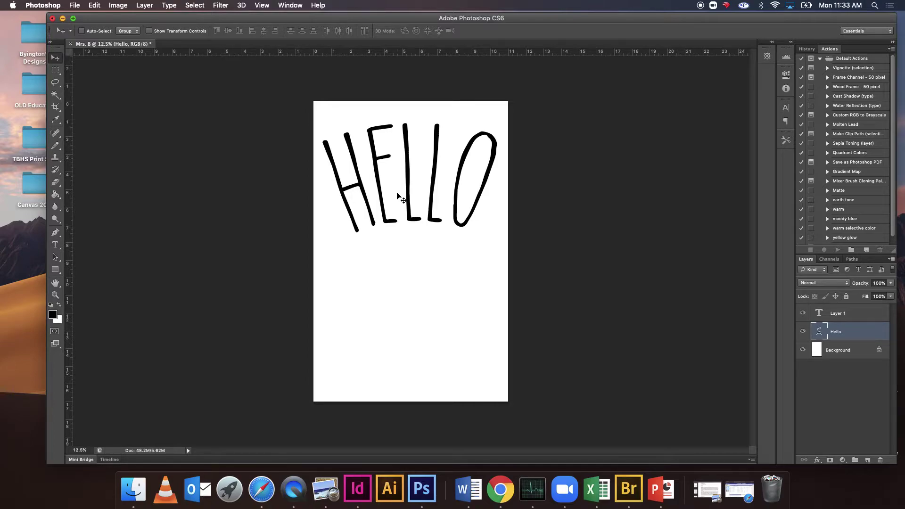
{"action": "key", "text": "ctrl+t"}
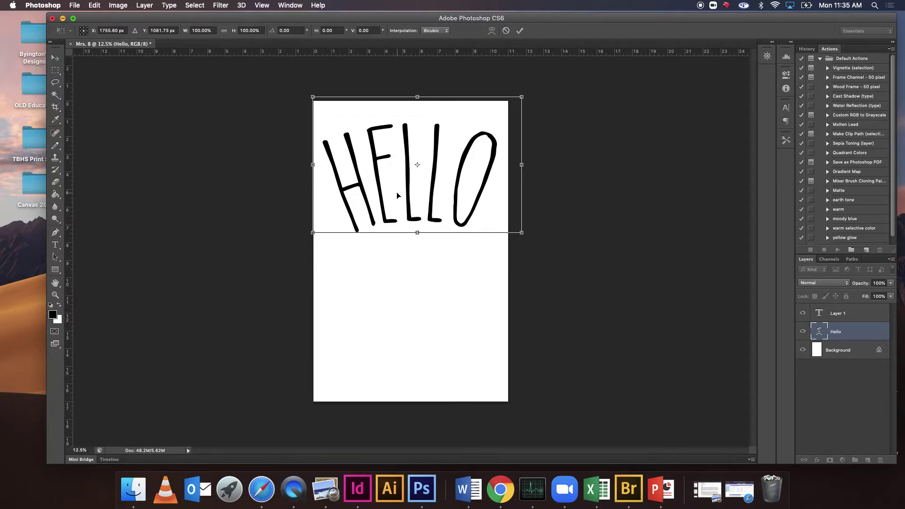
- Drag HELLO down toward the page middle and scale it to about 79.7%
{"action": "left_click_drag", "start_coordinate": [423, 178], "coordinate": [465, 195]}
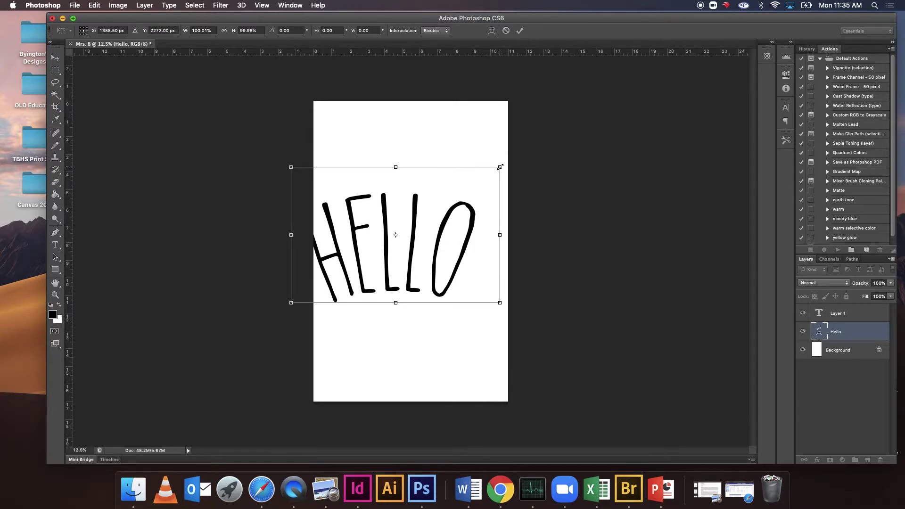
{"action": "left_click_drag", "start_coordinate": [500, 166], "coordinate": [435, 160]}
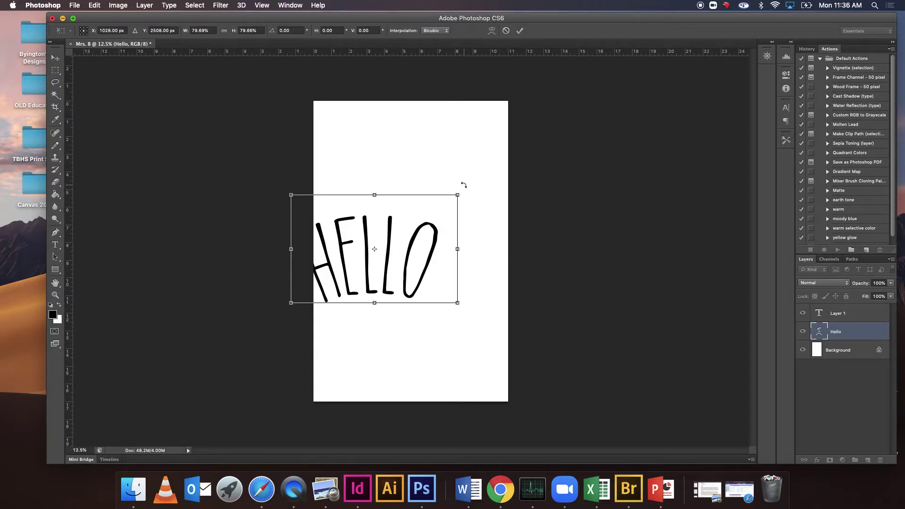
- Rotate HELLO 90° to run vertically and shrink it to about 52% width and 80% height
{"action": "left_click_drag", "start_coordinate": [464, 185], "coordinate": [432, 323]}
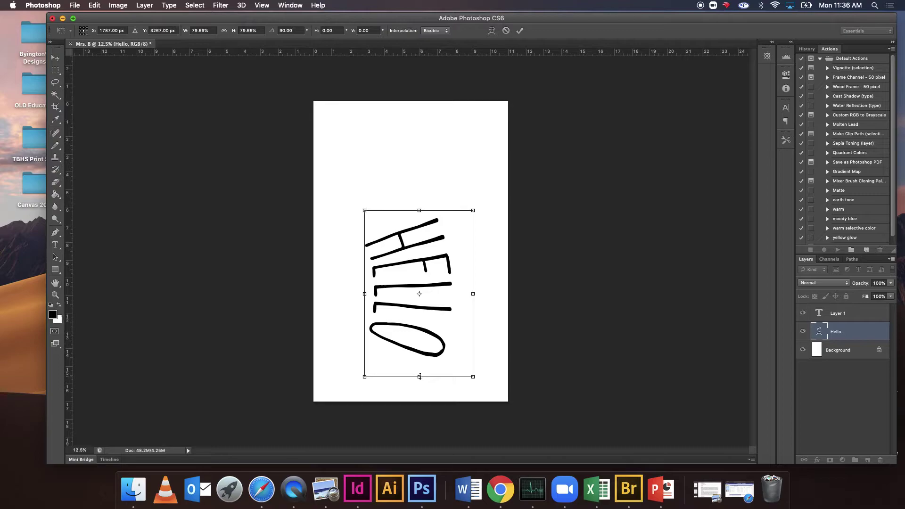
{"action": "left_click_drag", "start_coordinate": [419, 374], "coordinate": [398, 244]}
- Adjust HELLO's height, move it up to the upper right of the page, and commit the transform
{"action": "mouse_move", "coordinate": [407, 217]}
{"action": "left_mouse_down"}
{"action": "mouse_move", "coordinate": [434, 105]}
{"action": "mouse_move", "coordinate": [420, 248]}
{"action": "mouse_move", "coordinate": [424, 278]}
{"action": "mouse_move", "coordinate": [422, 142]}
{"action": "mouse_move", "coordinate": [436, 126]}
{"action": "mouse_move", "coordinate": [433, 321]}
{"action": "left_mouse_up"}
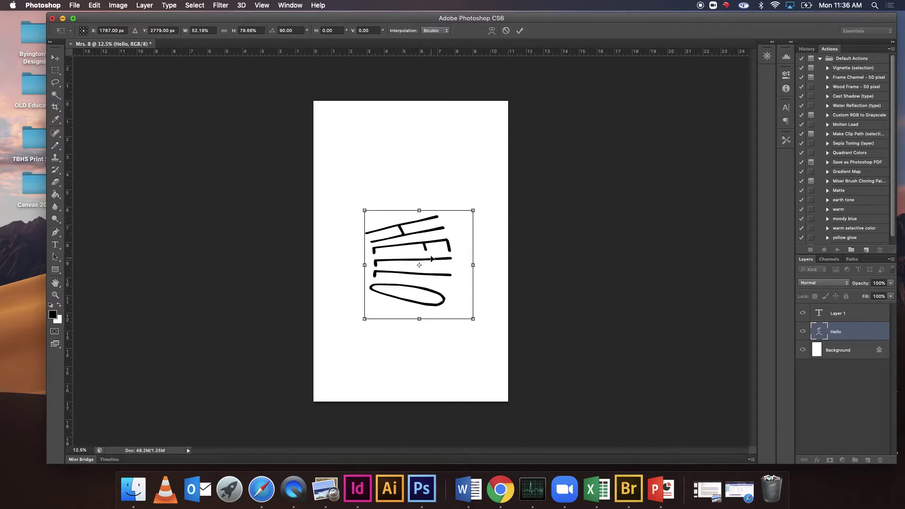
{"action": "mouse_move", "coordinate": [433, 255]}
{"action": "left_mouse_down"}
{"action": "mouse_move", "coordinate": [483, 147]}
{"action": "mouse_move", "coordinate": [454, 152]}
{"action": "mouse_move", "coordinate": [466, 154]}
{"action": "left_mouse_up"}
{"action": "key", "text": "Return"}
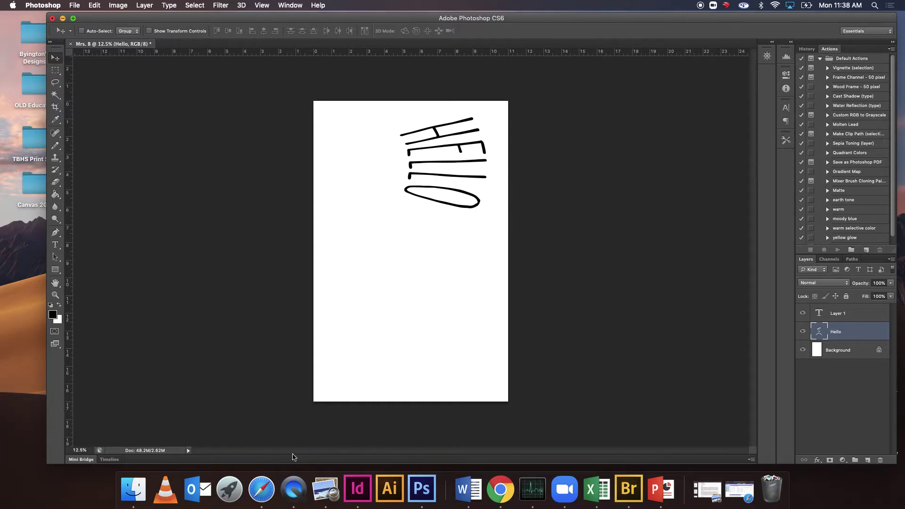
- Search Google for 'kitten' in a new Safari tab and raise the browser window
{"action": "left_click", "coordinate": [268, 488]}
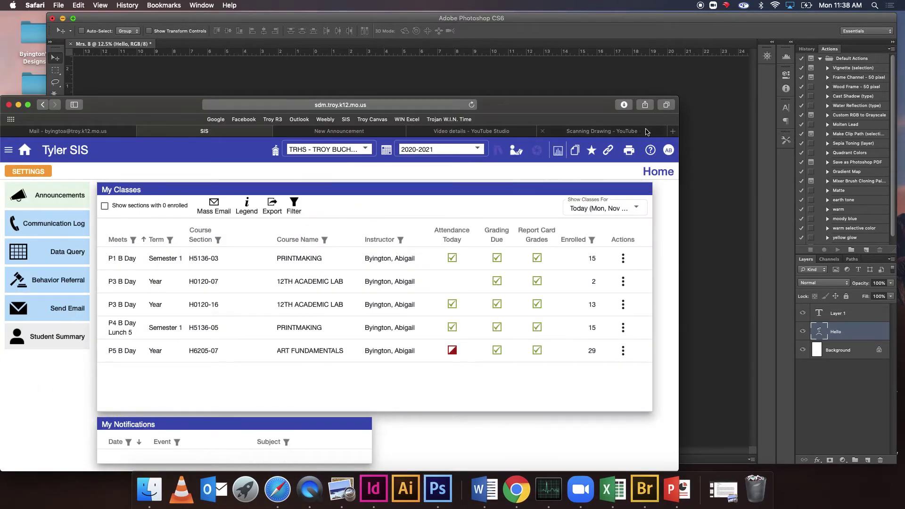
{"action": "left_click", "coordinate": [671, 133]}
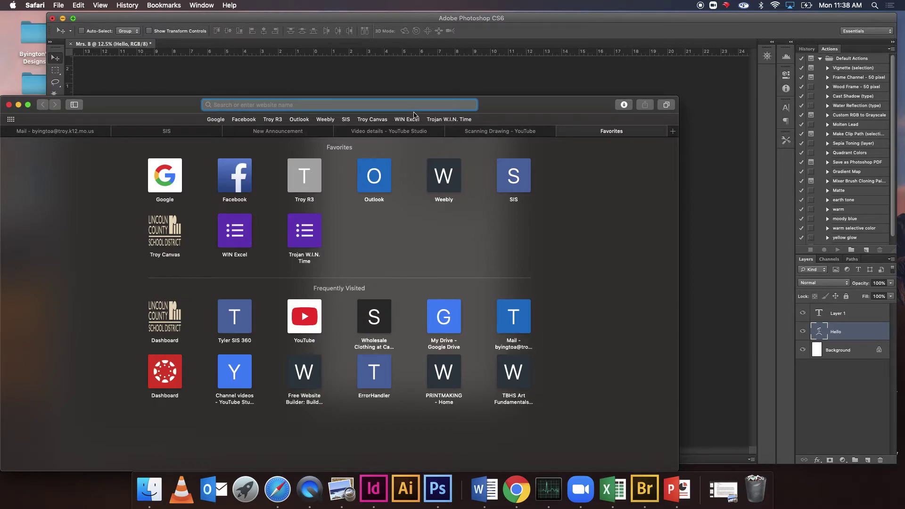
{"action": "type", "text": "kitten"}
{"action": "key", "text": "Return"}
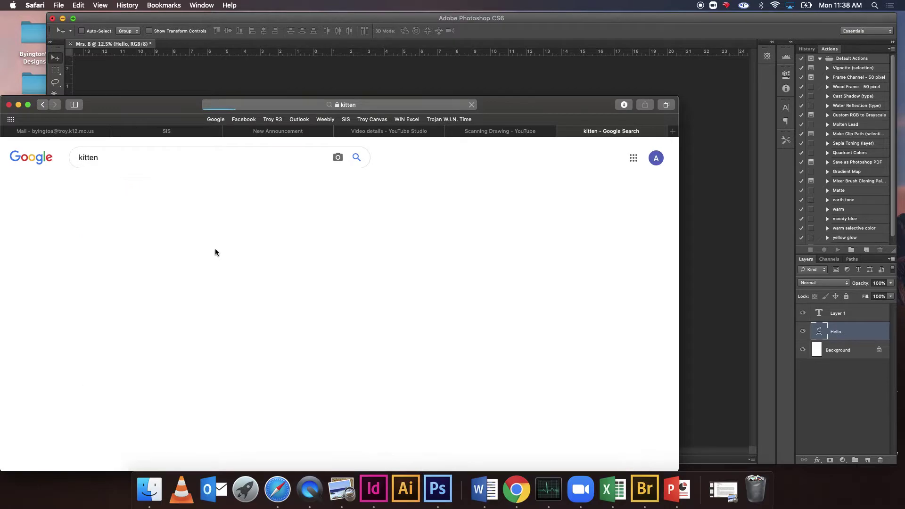
{"action": "left_click_drag", "start_coordinate": [512, 106], "coordinate": [554, 48]}
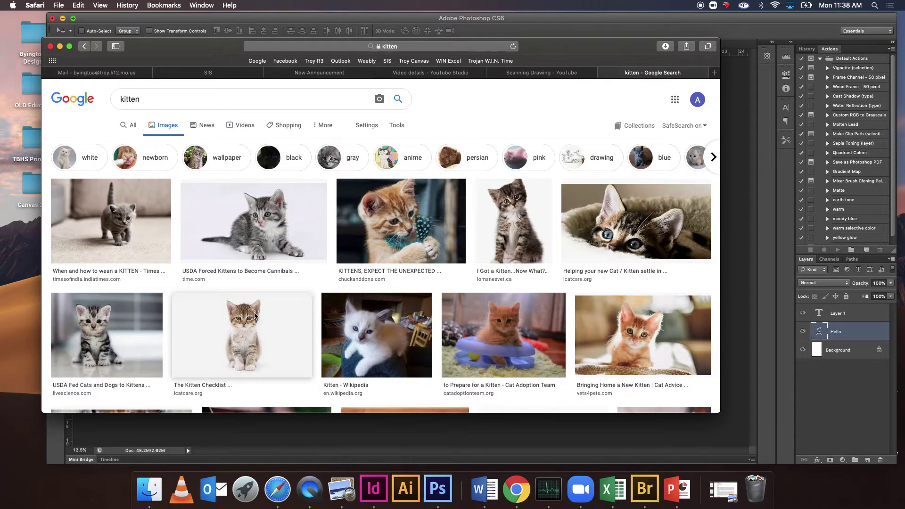
- Save the striped tabby kitten photo from Google Images to the Desktop
{"action": "right_click", "coordinate": [130, 313]}
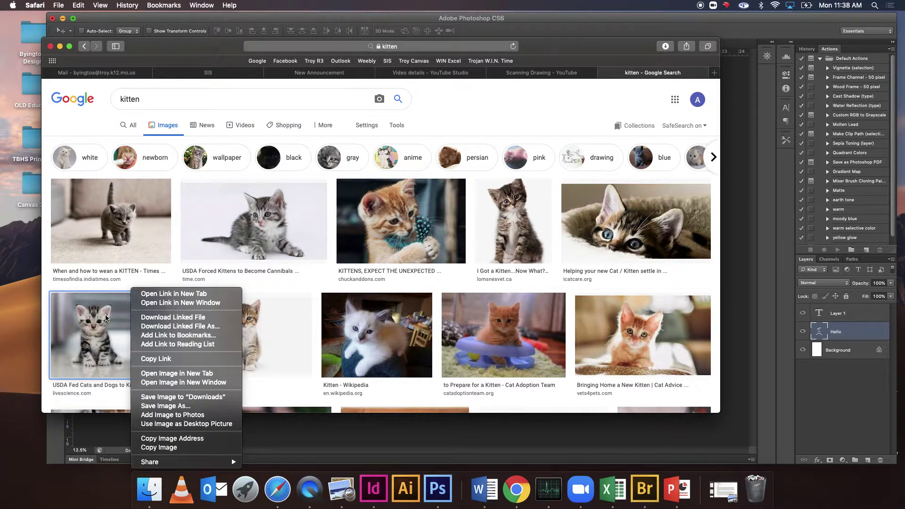
{"action": "key", "text": "Escape"}
{"action": "left_click", "coordinate": [135, 307]}
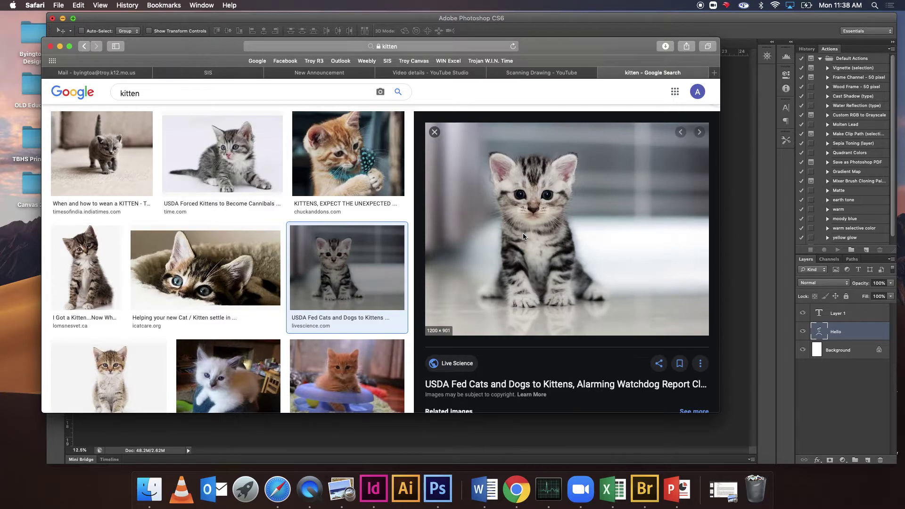
{"action": "right_click", "coordinate": [565, 198]}
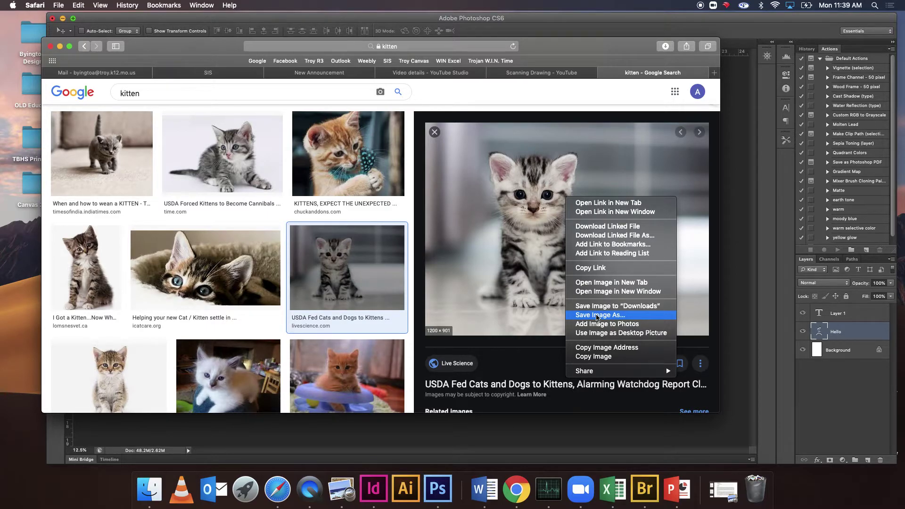
{"action": "left_click", "coordinate": [596, 315]}
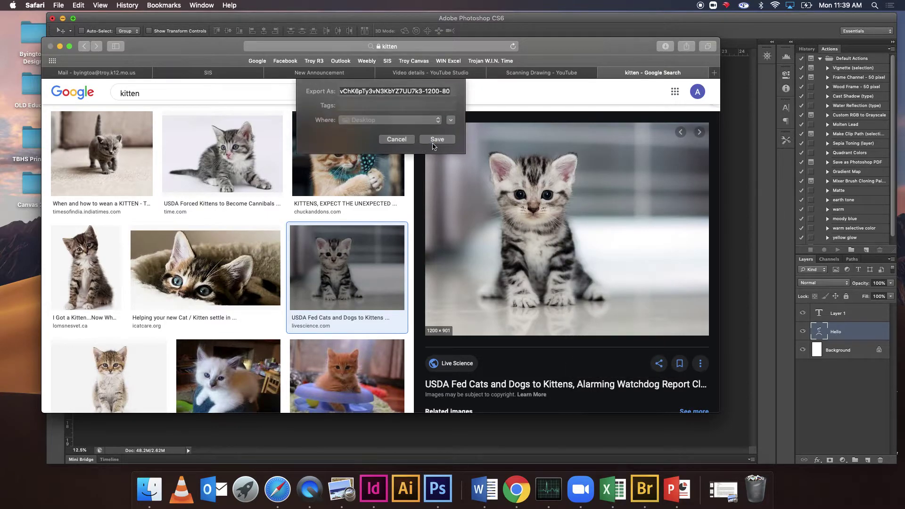
{"action": "left_click", "coordinate": [433, 142]}
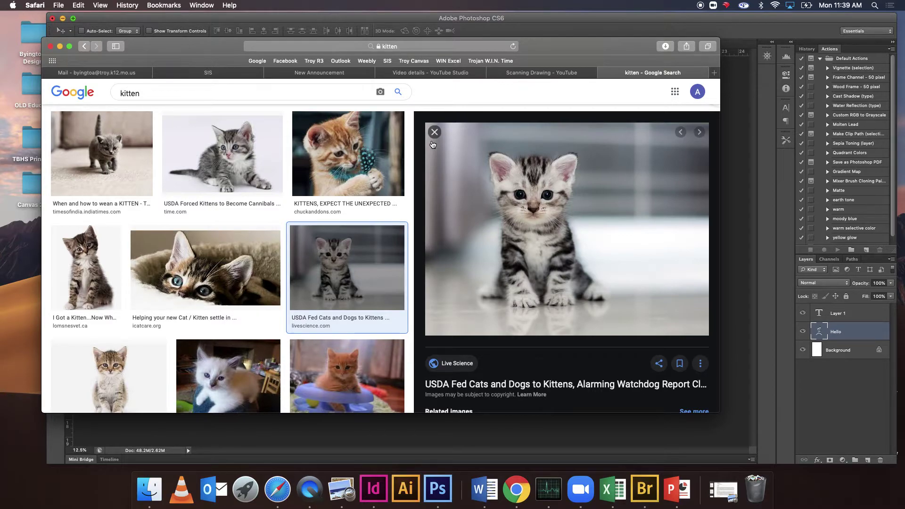
- Put Safari away without leaving the page, revealing the Photoshop poster
{"action": "left_click", "coordinate": [50, 45]}
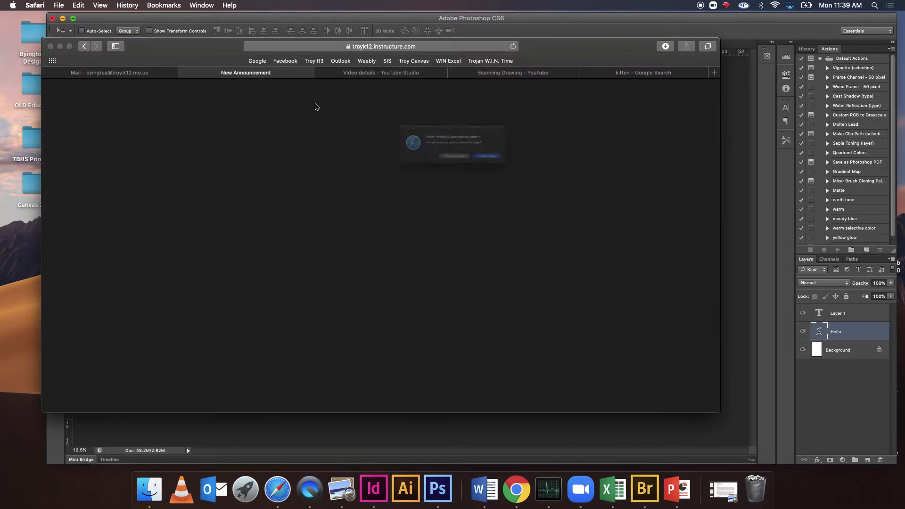
{"action": "left_click", "coordinate": [481, 168]}
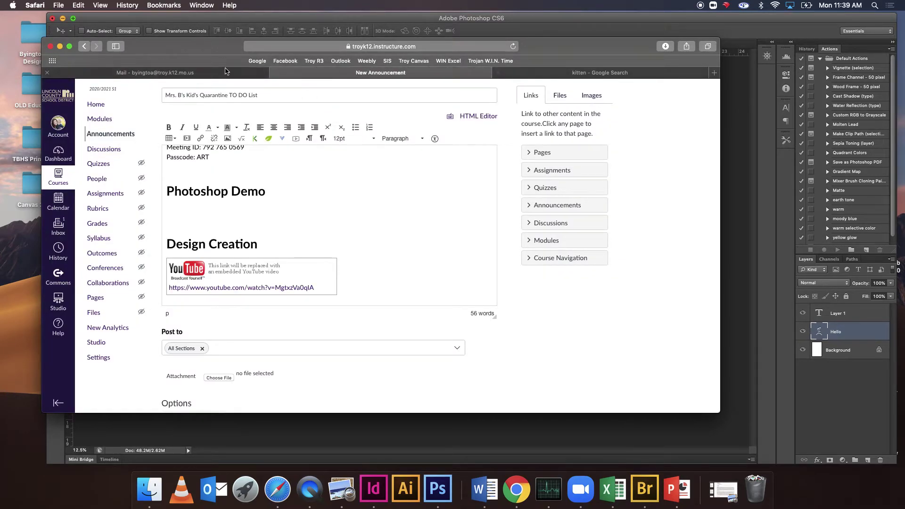
{"action": "left_click", "coordinate": [60, 46]}
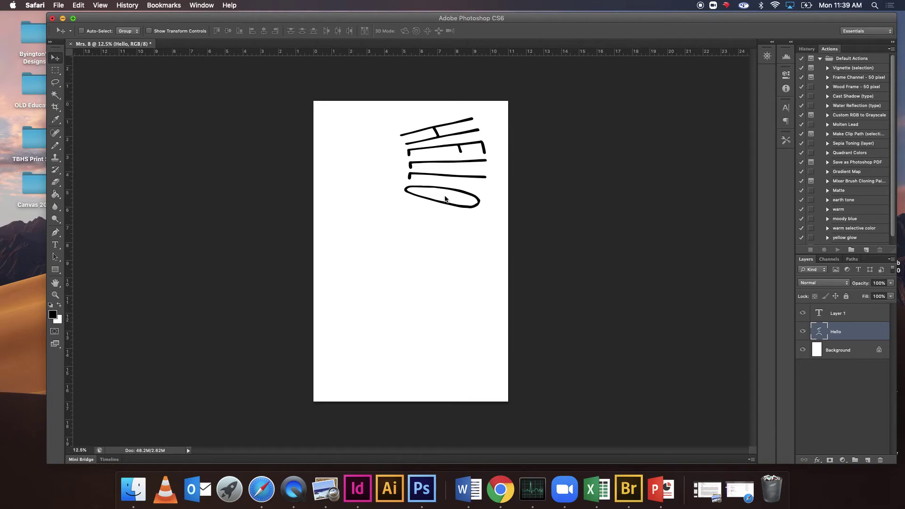
- Switch back to Photoshop and bring up the File menu
{"action": "left_click", "coordinate": [355, 163]}
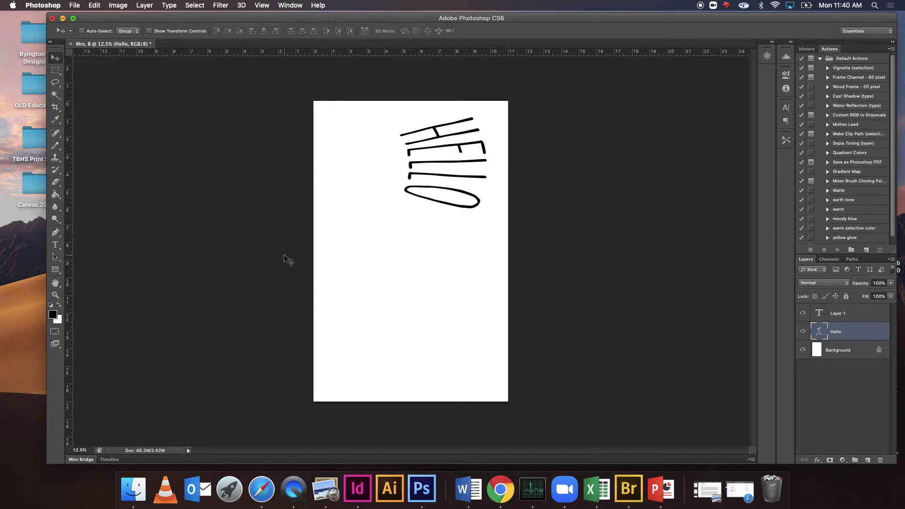
{"action": "left_click", "coordinate": [76, 6]}
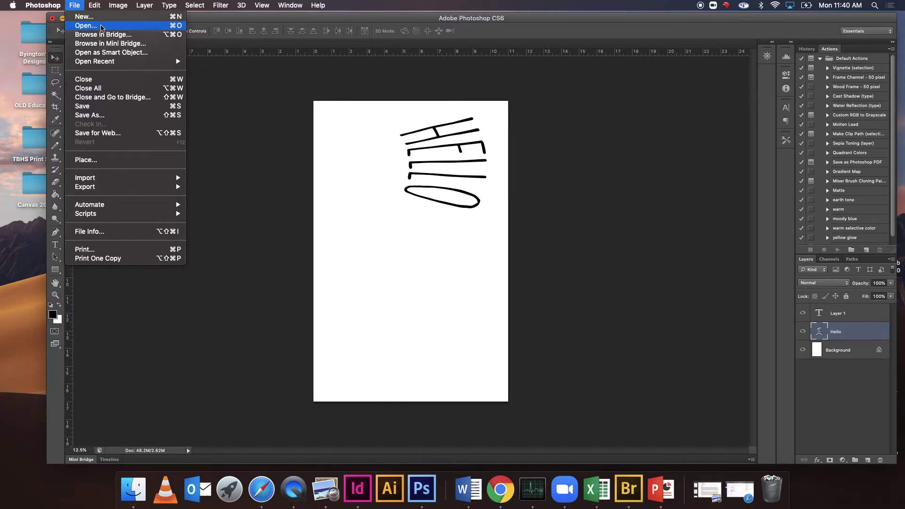
- Open the saved kitten JPEG from the Desktop as a new Photoshop document
{"action": "left_click", "coordinate": [101, 27]}
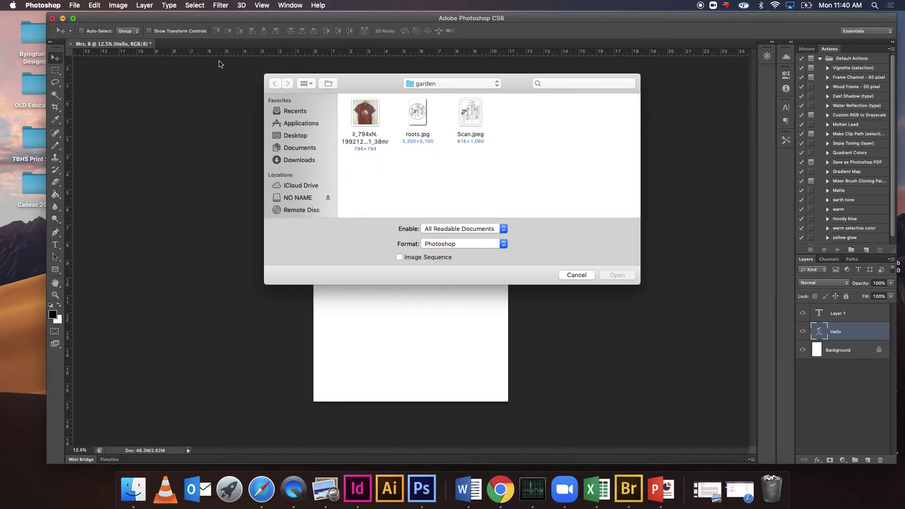
{"action": "left_click", "coordinate": [290, 136]}
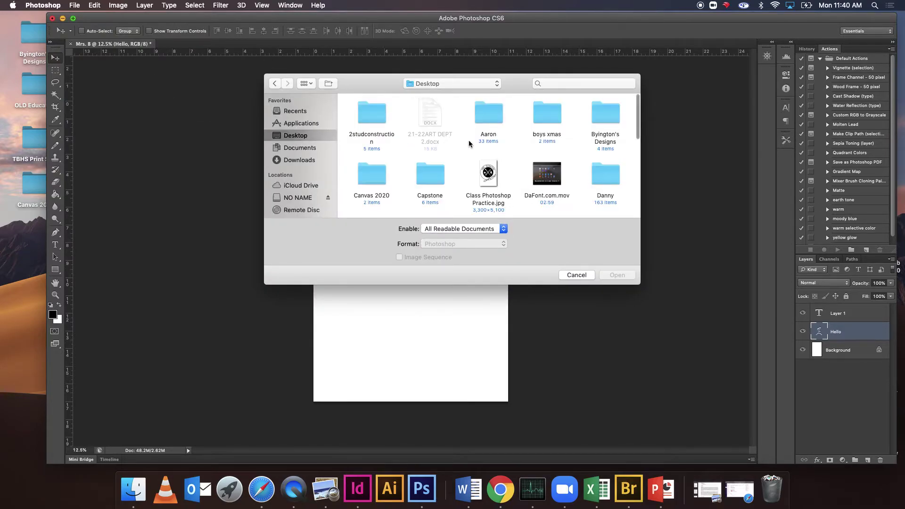
{"action": "scroll", "coordinate": [469, 142], "scroll_direction": "down", "scroll_amount": 10}
{"action": "scroll", "coordinate": [470, 144], "scroll_direction": "up", "scroll_amount": 1}
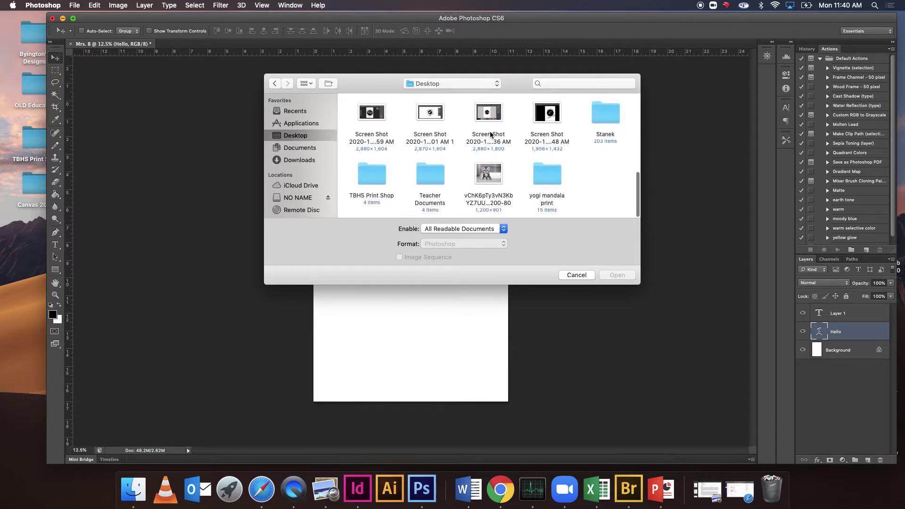
{"action": "double_click", "coordinate": [489, 170]}
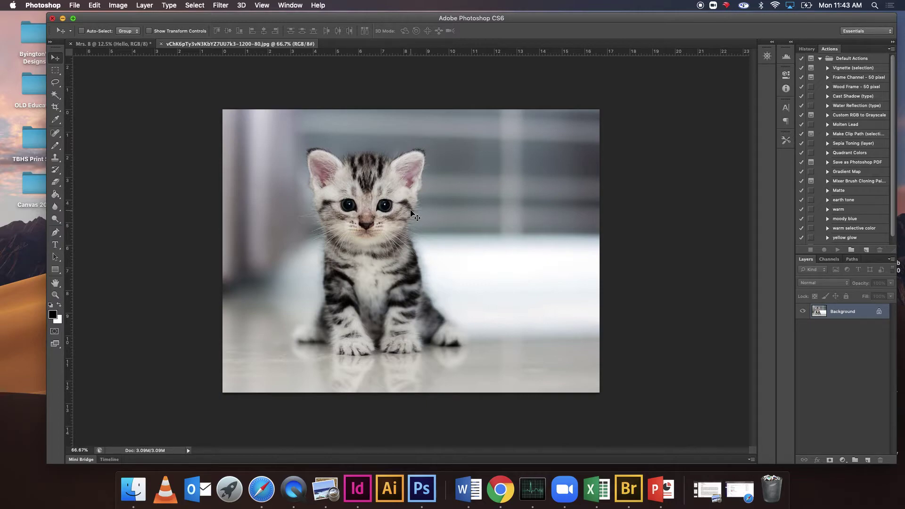
- Apply a Threshold adjustment at level 129 to turn the kitten stark black and white
{"action": "left_click", "coordinate": [117, 5]}
{"action": "mouse_move", "coordinate": [141, 34]}
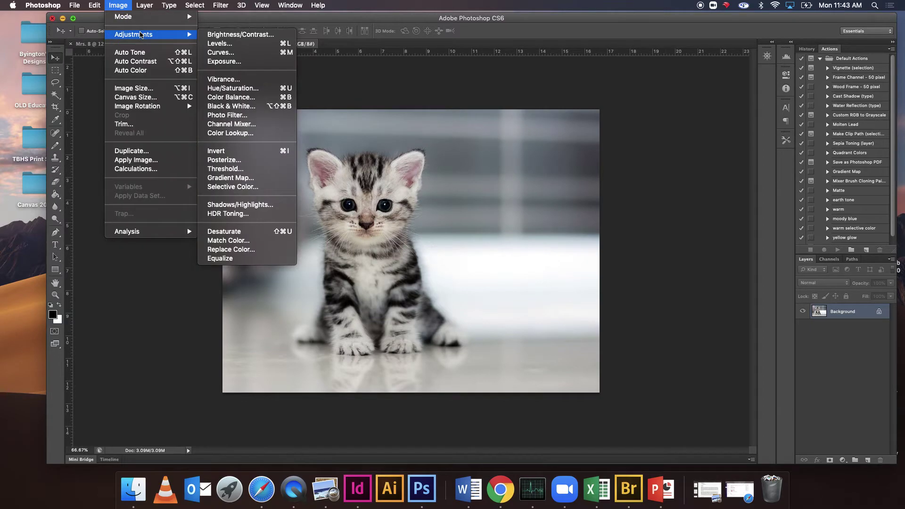
{"action": "left_click", "coordinate": [257, 171]}
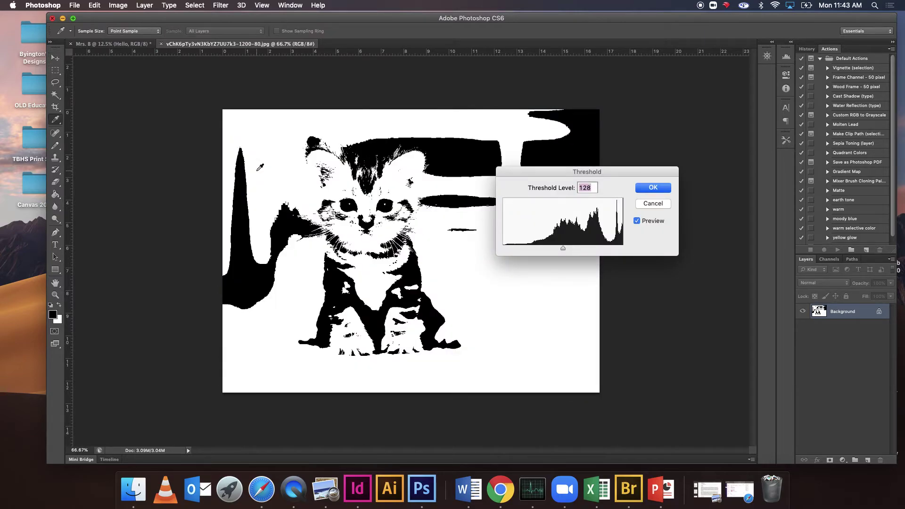
{"action": "mouse_move", "coordinate": [562, 248]}
{"action": "left_mouse_down"}
{"action": "mouse_move", "coordinate": [544, 248]}
{"action": "mouse_move", "coordinate": [587, 249]}
{"action": "mouse_move", "coordinate": [548, 247]}
{"action": "mouse_move", "coordinate": [555, 246]}
{"action": "left_mouse_up"}
{"action": "left_click", "coordinate": [655, 188]}
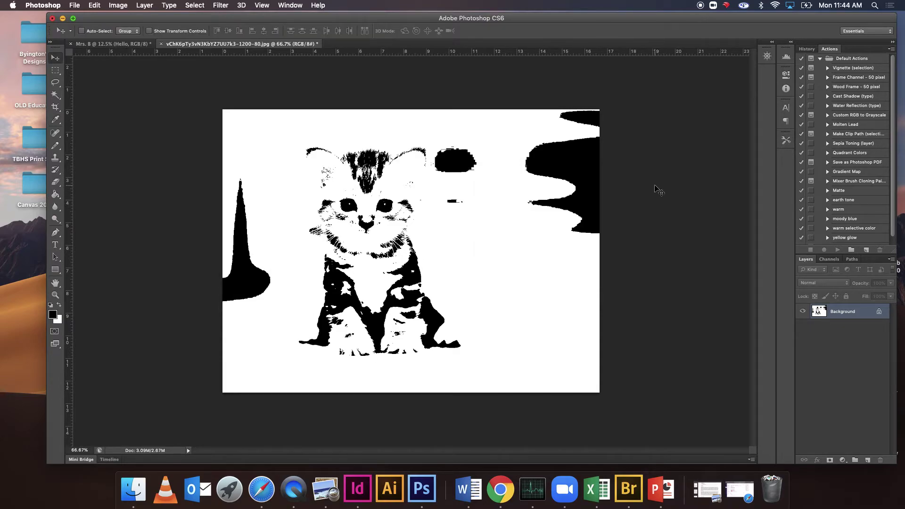
{"action": "left_click", "coordinate": [56, 182]}
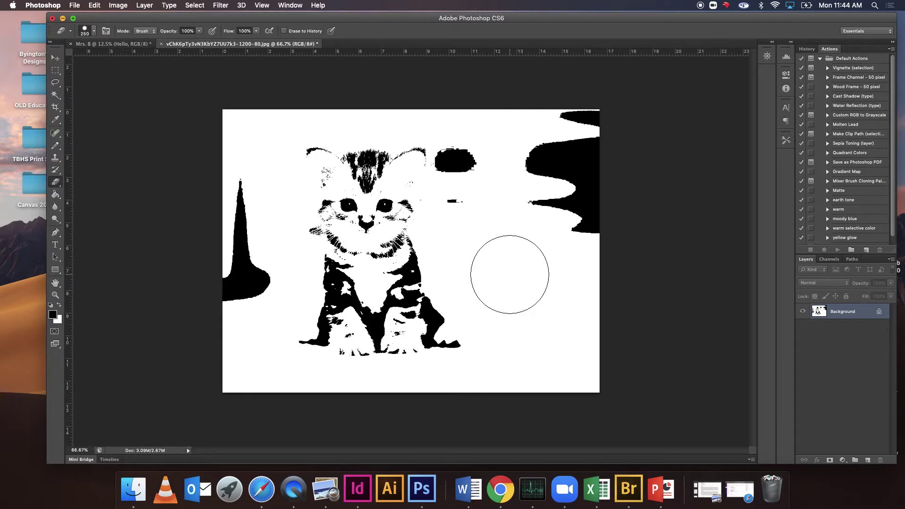
- Enlarge the eraser brush and wipe out the stray black blobs around the kitten's edges
{"action": "key", "text": "bracketleft"}
{"action": "key", "text": "bracketright"}
{"action": "key", "text": "bracketright"}
{"action": "key", "text": "bracketleft"}
{"action": "key", "text": "bracketleft"}
{"action": "key", "text": "bracketleft"}
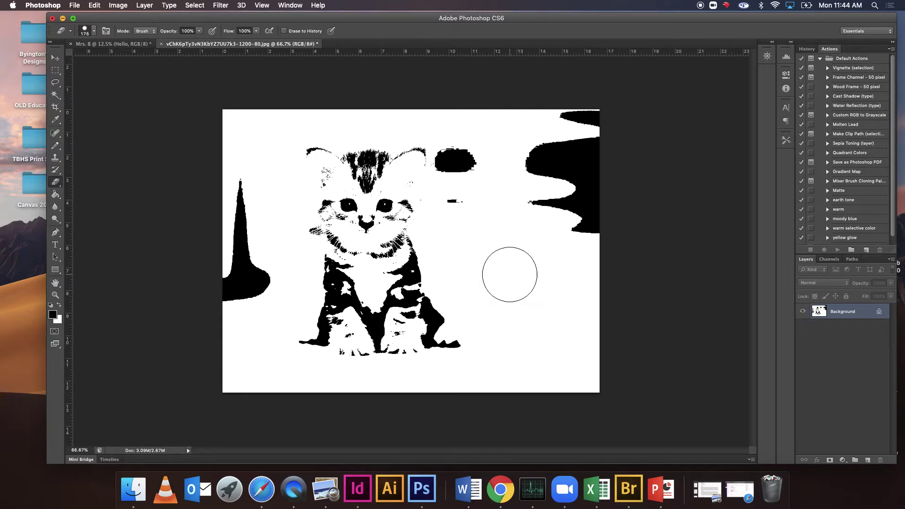
{"action": "key", "text": "bracketleft"}
{"action": "key", "text": "bracketleft"}
{"action": "key", "text": "bracketright"}
{"action": "key", "text": "bracketright"}
{"action": "key", "text": "bracketright"}
{"action": "key", "text": "bracketright"}
{"action": "key", "text": "bracketright"}
{"action": "key", "text": "bracketright"}
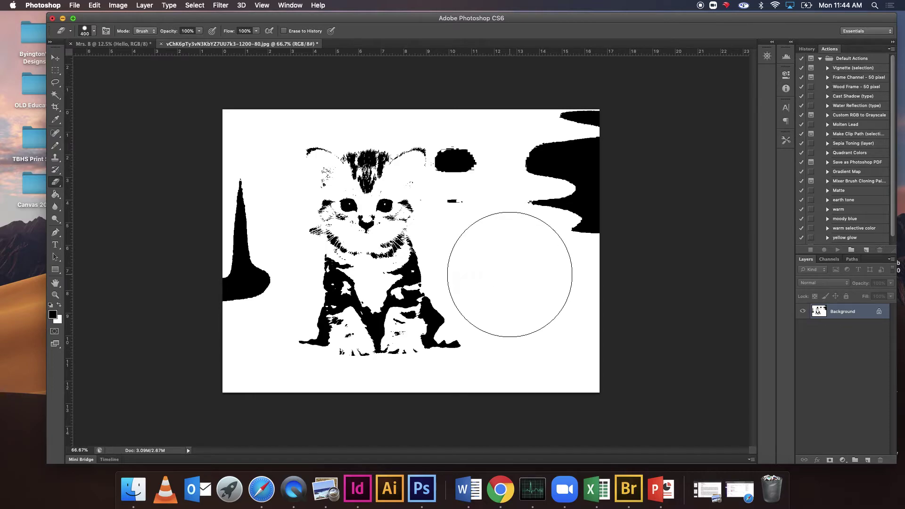
{"action": "key", "text": "bracketleft"}
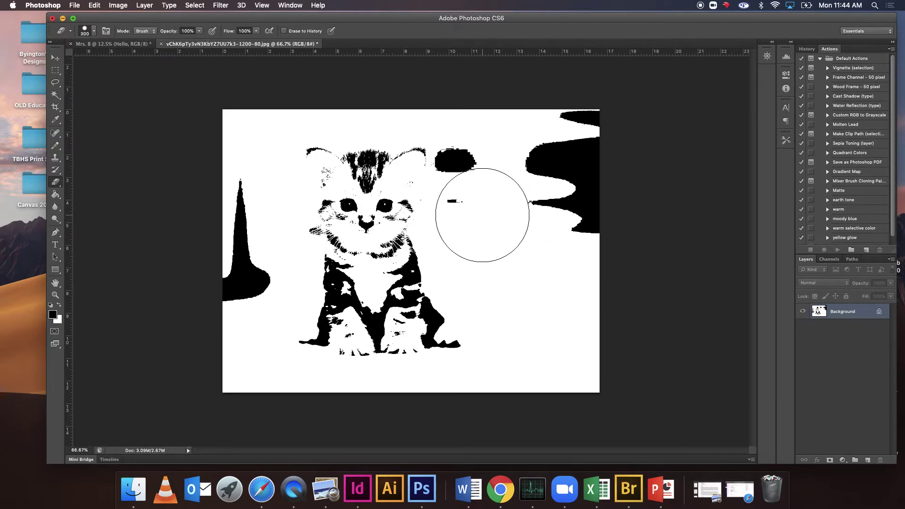
{"action": "mouse_move", "coordinate": [481, 244]}
{"action": "left_mouse_down"}
{"action": "mouse_move", "coordinate": [473, 165]}
{"action": "mouse_move", "coordinate": [559, 142]}
{"action": "mouse_move", "coordinate": [586, 218]}
{"action": "left_mouse_up"}
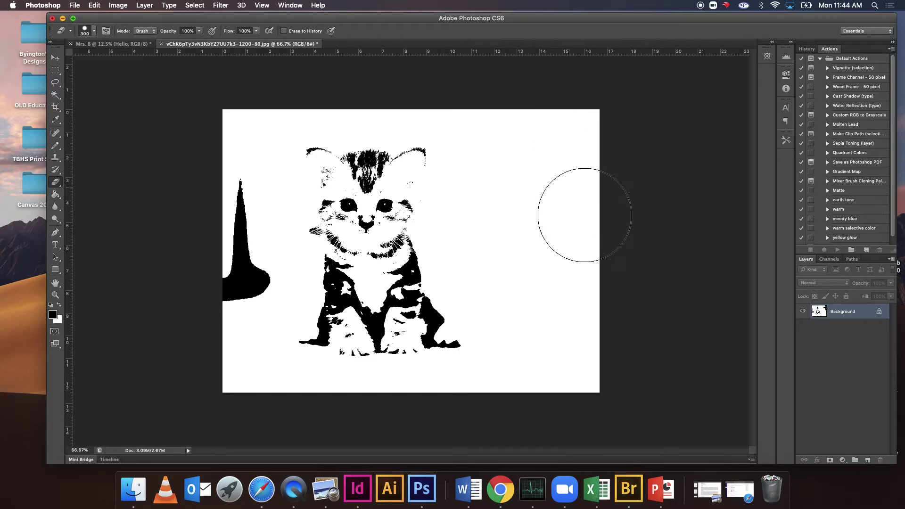
{"action": "mouse_move", "coordinate": [293, 228]}
{"action": "left_mouse_down"}
{"action": "mouse_move", "coordinate": [243, 205]}
{"action": "mouse_move", "coordinate": [243, 255]}
{"action": "mouse_move", "coordinate": [226, 293]}
{"action": "left_mouse_up"}
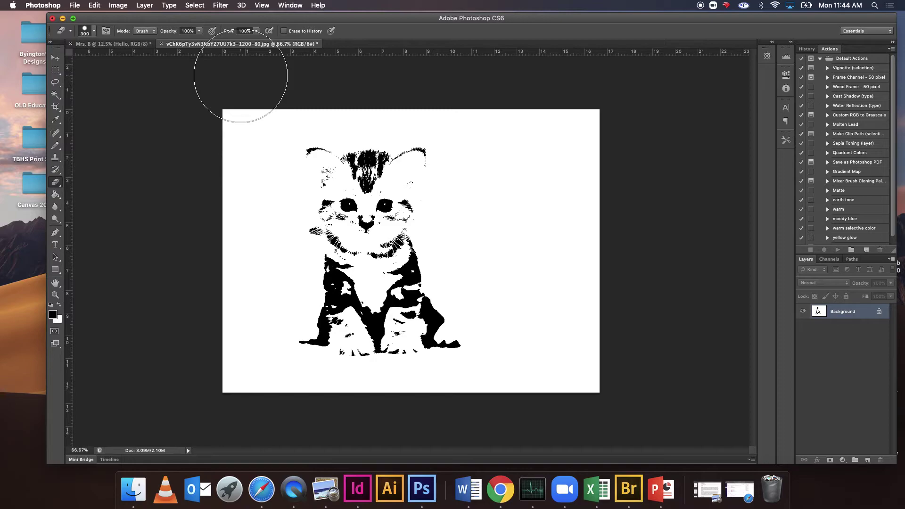
{"action": "left_click", "coordinate": [58, 59]}
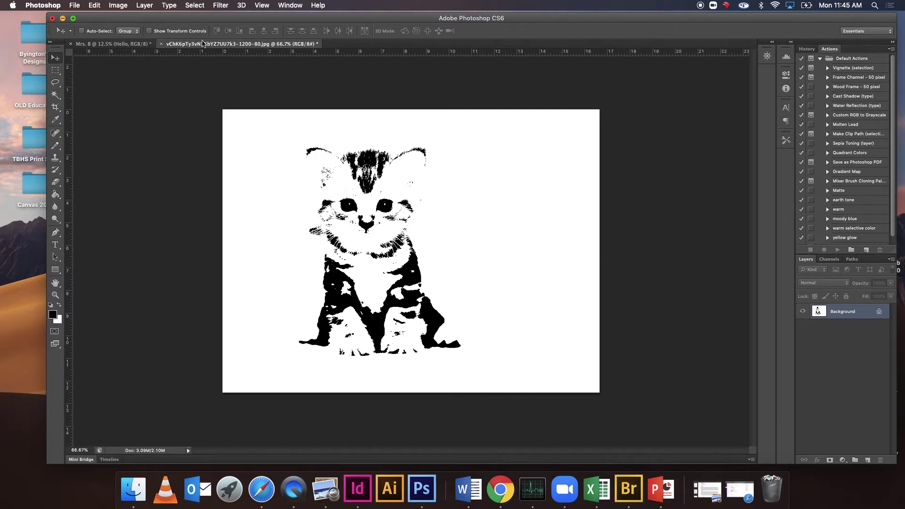
{"action": "left_click", "coordinate": [144, 44]}
{"action": "left_click", "coordinate": [194, 44]}
{"action": "left_click", "coordinate": [143, 44]}
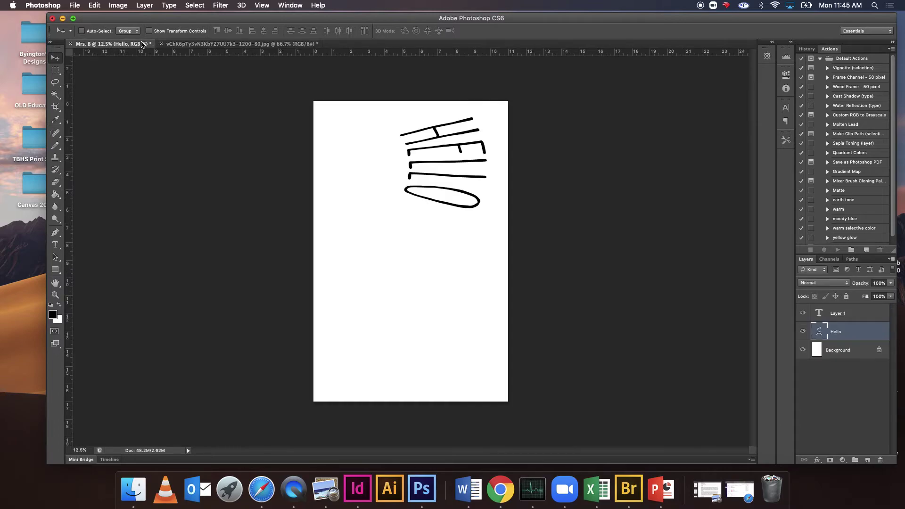
{"action": "left_click", "coordinate": [181, 44]}
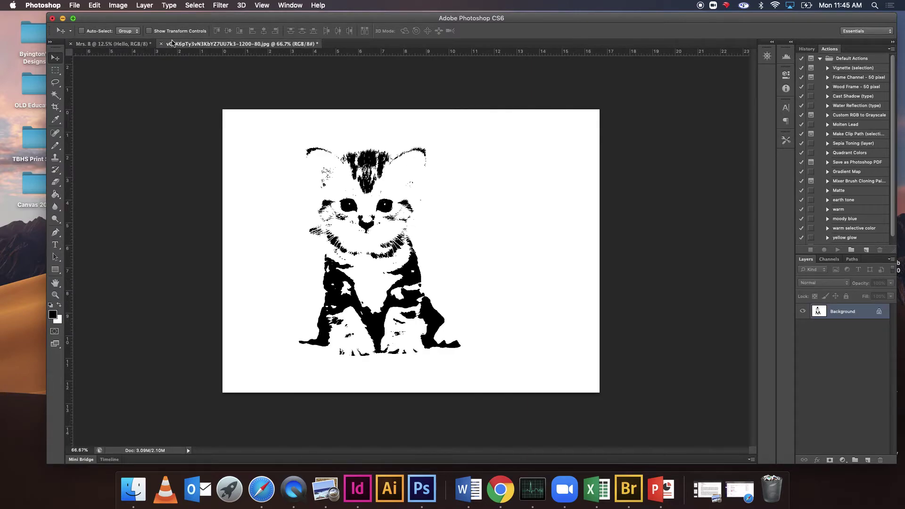
{"action": "left_click", "coordinate": [139, 45]}
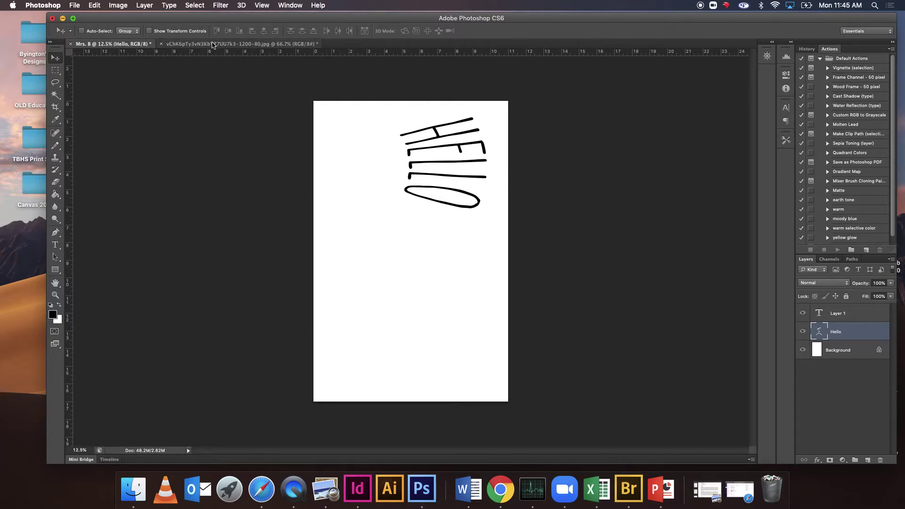
{"action": "left_click", "coordinate": [213, 45]}
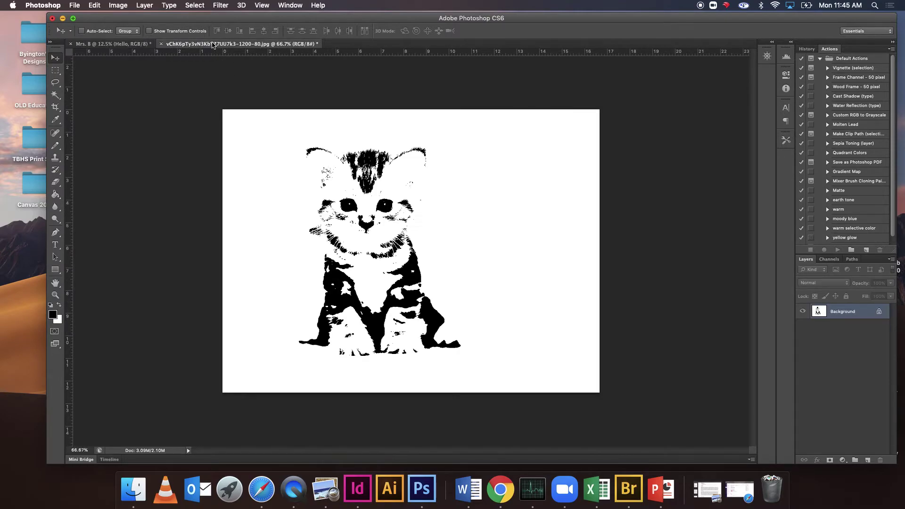
{"action": "left_click", "coordinate": [143, 47]}
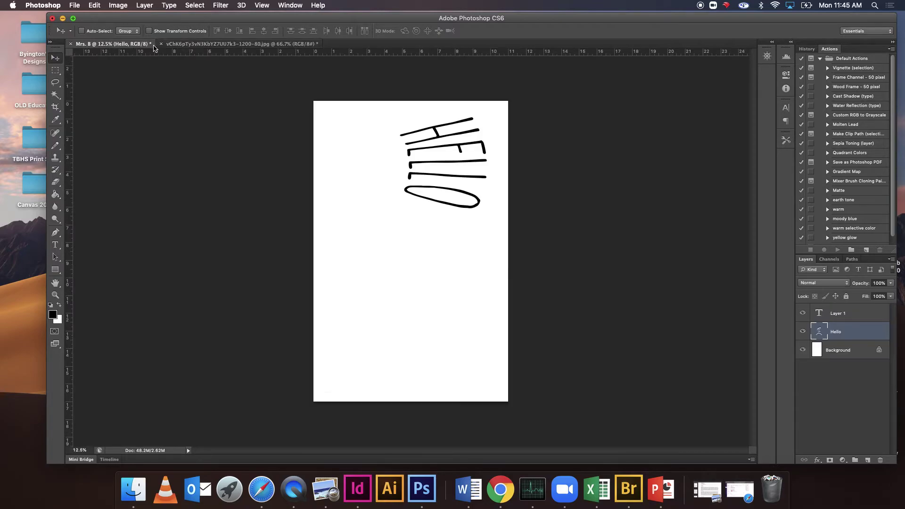
{"action": "left_click", "coordinate": [184, 42]}
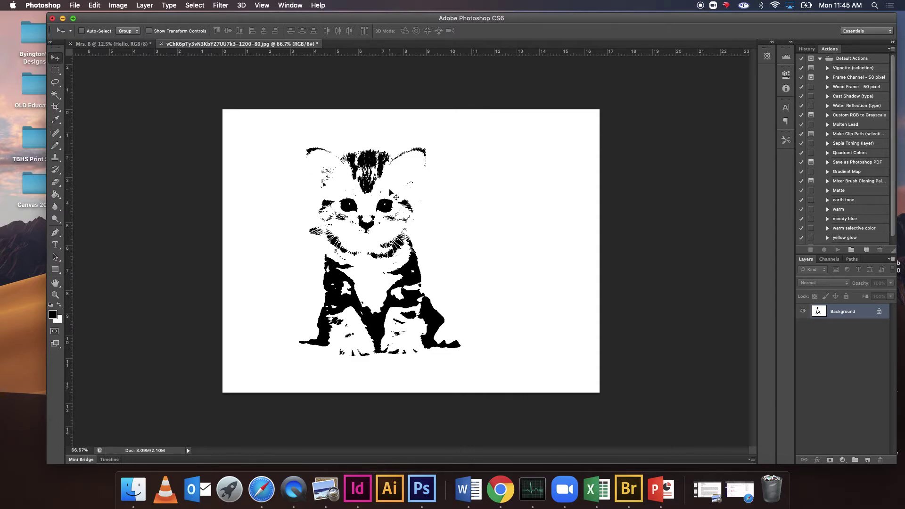
- Drag the kitten layer onto the HELLO poster and scale it up to about 442%
{"action": "left_click_drag", "start_coordinate": [389, 191], "coordinate": [365, 217]}
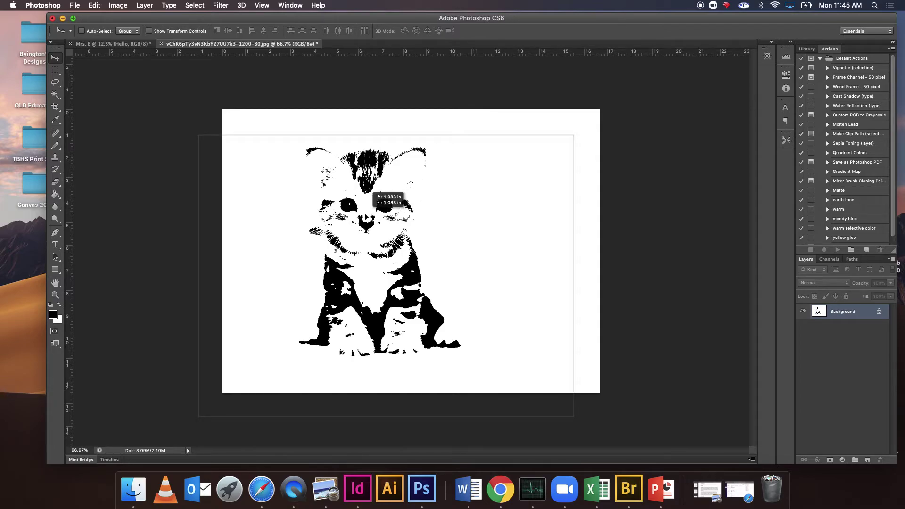
{"action": "left_click_drag", "start_coordinate": [365, 217], "coordinate": [369, 186]}
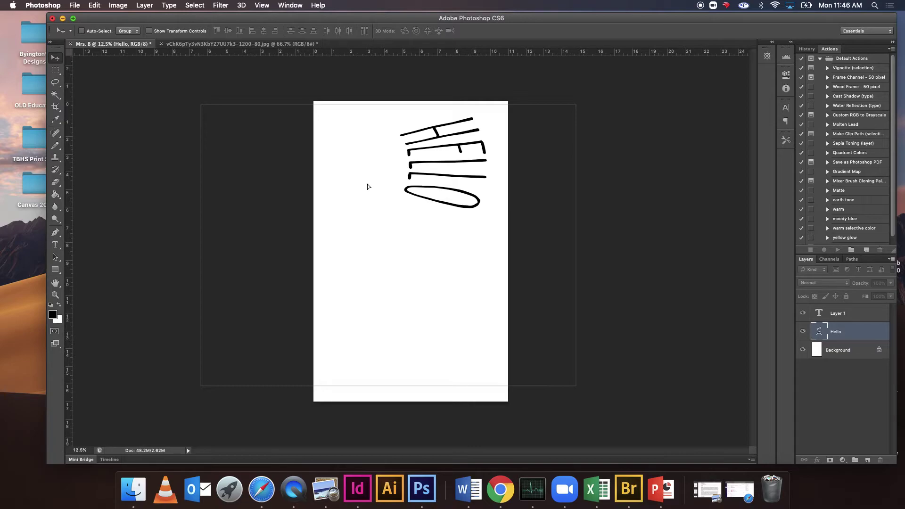
{"action": "left_click_drag", "start_coordinate": [368, 187], "coordinate": [368, 187]}
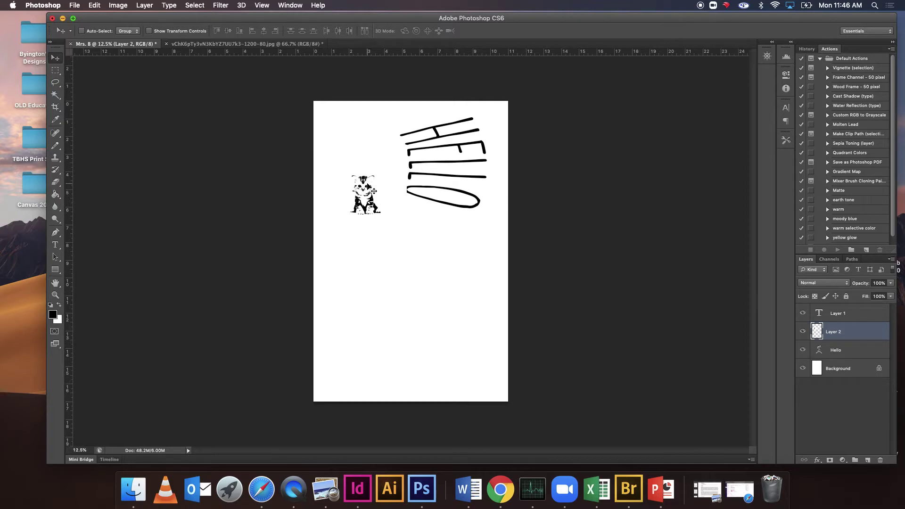
{"action": "key", "text": "ctrl+t"}
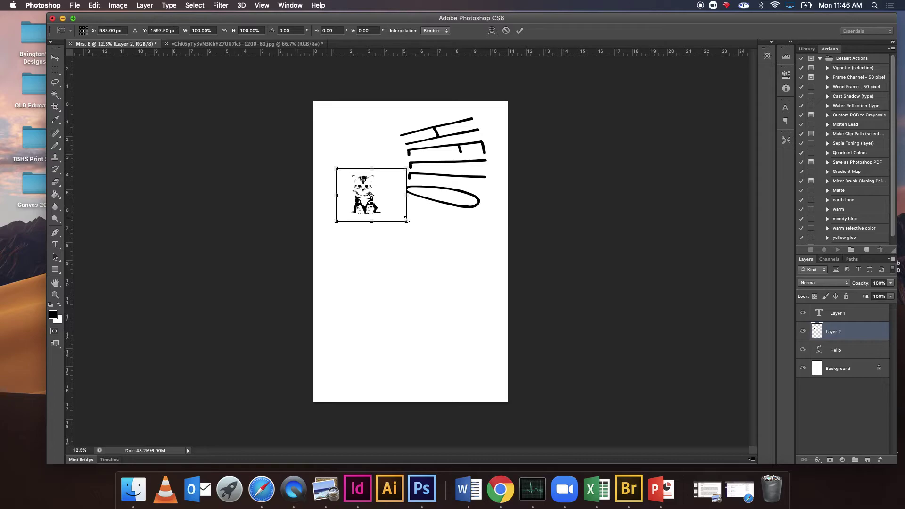
{"action": "left_click_drag", "start_coordinate": [406, 220], "coordinate": [669, 381]}
- Commit the enlarged kitten, shift it left, and undo an accidental second kitten copy
{"action": "key", "text": "Return"}
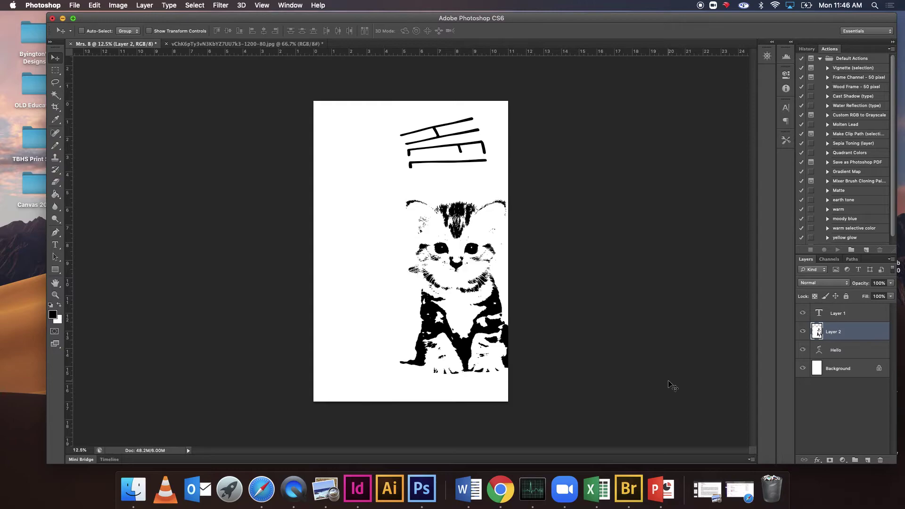
{"action": "left_click_drag", "start_coordinate": [422, 226], "coordinate": [348, 213]}
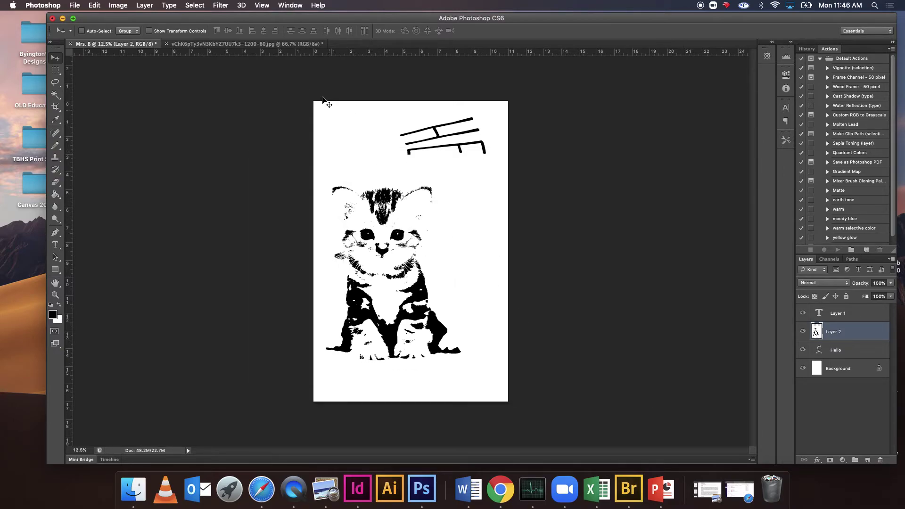
{"action": "left_click", "coordinate": [290, 45]}
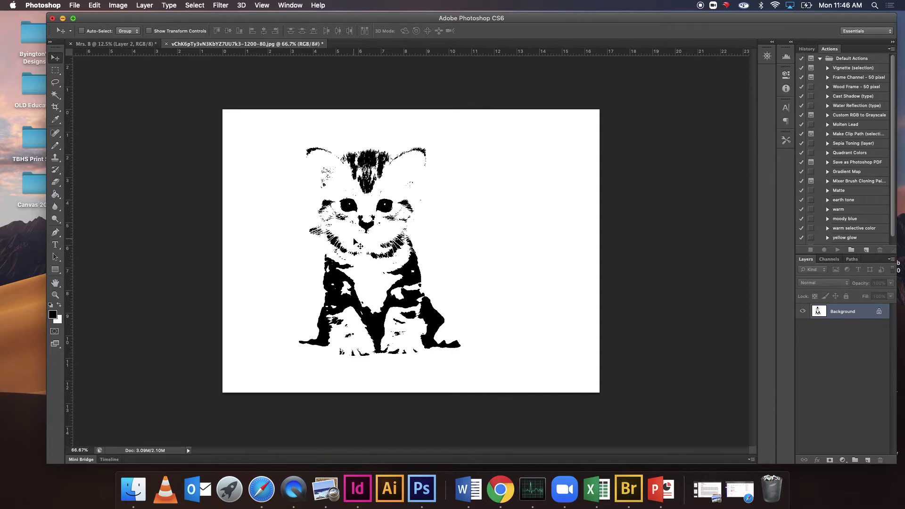
{"action": "left_click_drag", "start_coordinate": [345, 231], "coordinate": [146, 47]}
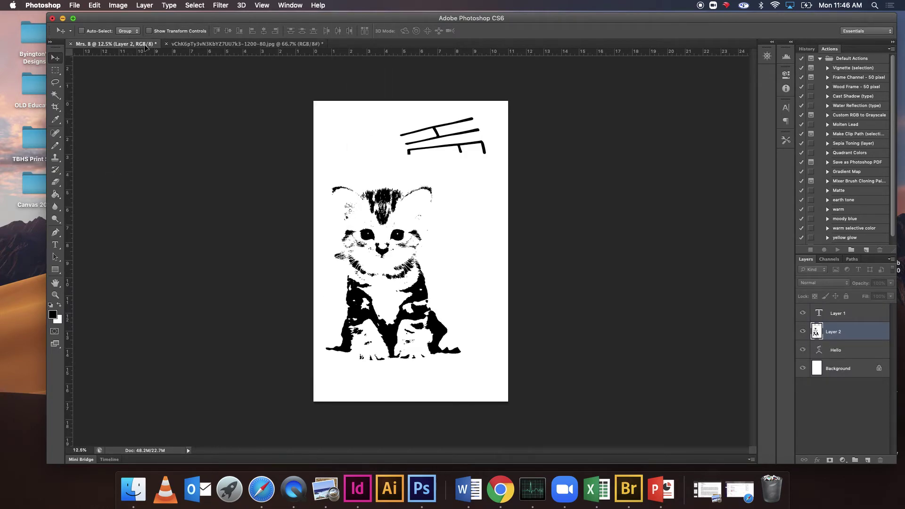
{"action": "left_click_drag", "start_coordinate": [145, 46], "coordinate": [383, 149]}
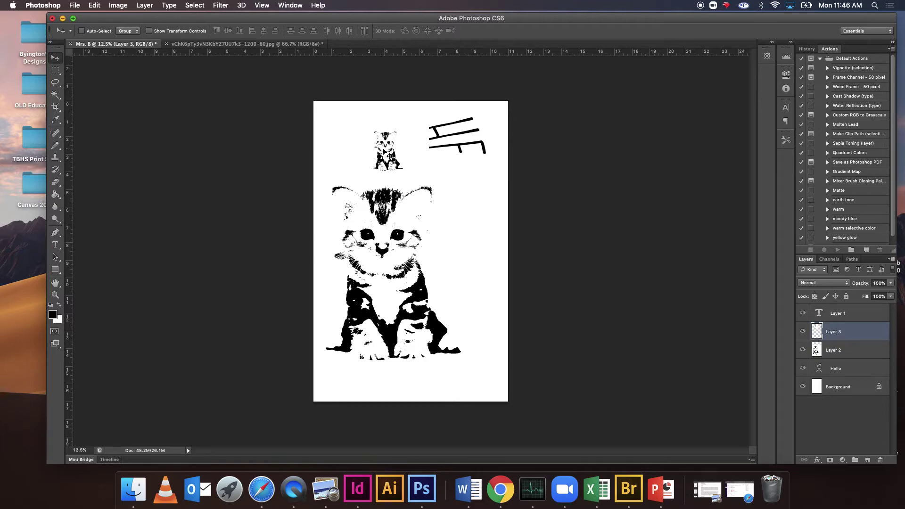
{"action": "key", "text": "super+z"}
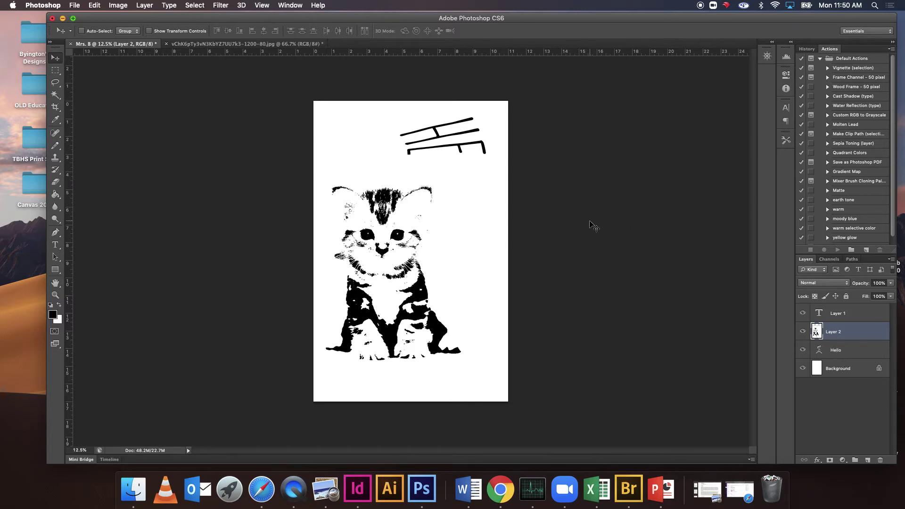
- Reposition the kitten and HELLO drawing on the poster, then delete the unused Layer 1
{"action": "left_click_drag", "start_coordinate": [470, 157], "coordinate": [472, 212]}
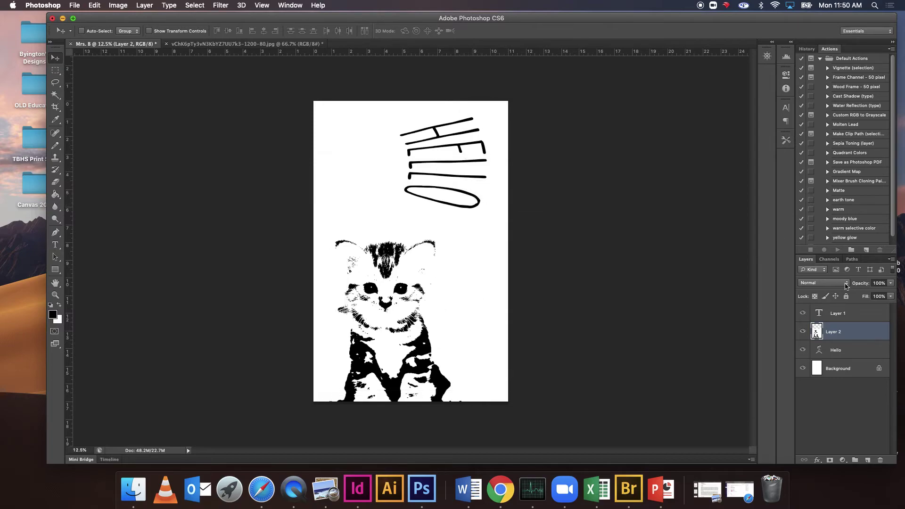
{"action": "left_click", "coordinate": [844, 352]}
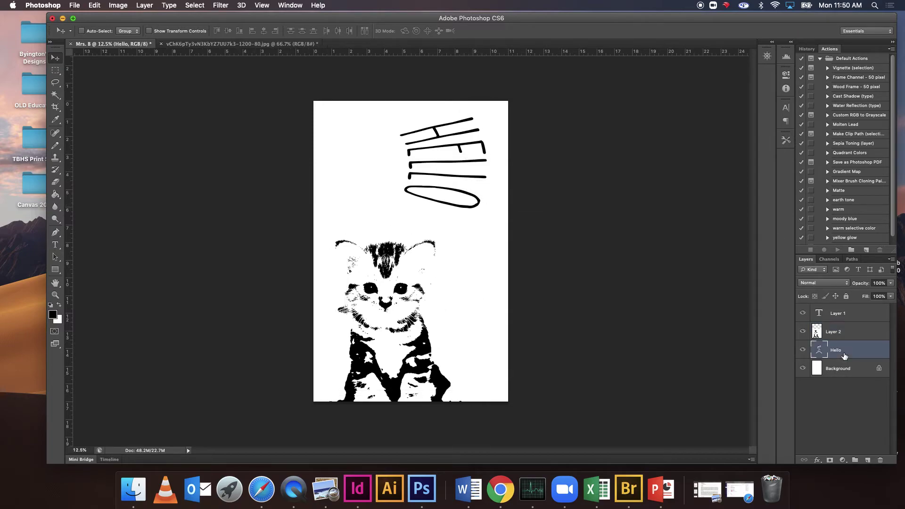
{"action": "left_click_drag", "start_coordinate": [476, 122], "coordinate": [486, 122]}
{"action": "left_click", "coordinate": [834, 335]}
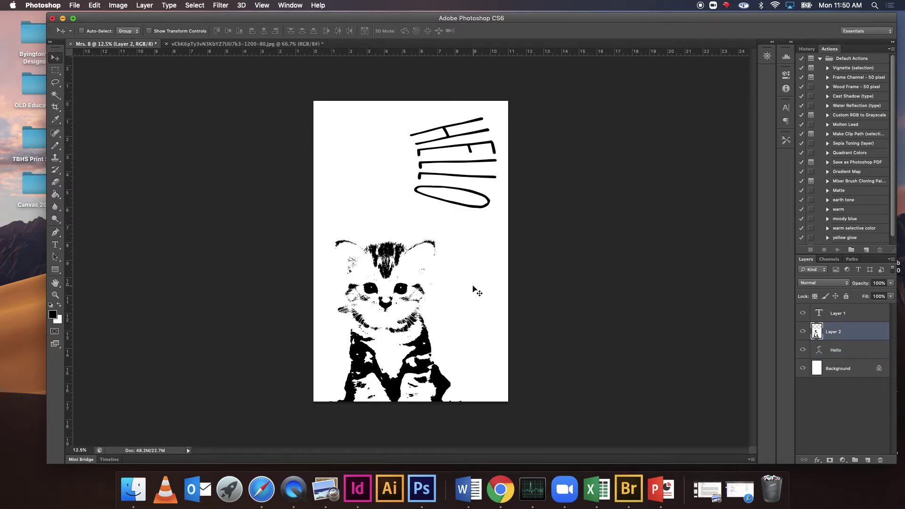
{"action": "left_click_drag", "start_coordinate": [410, 295], "coordinate": [412, 231]}
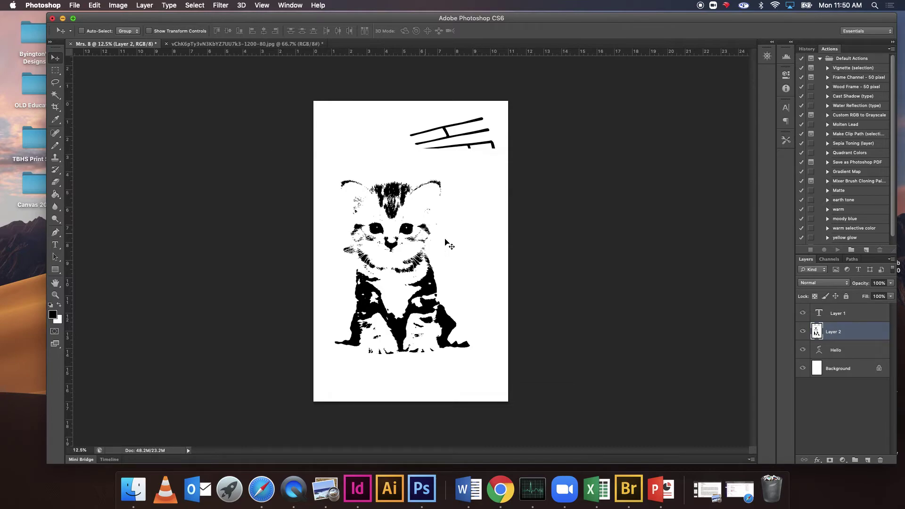
{"action": "left_click", "coordinate": [844, 315]}
{"action": "key", "text": "Delete"}
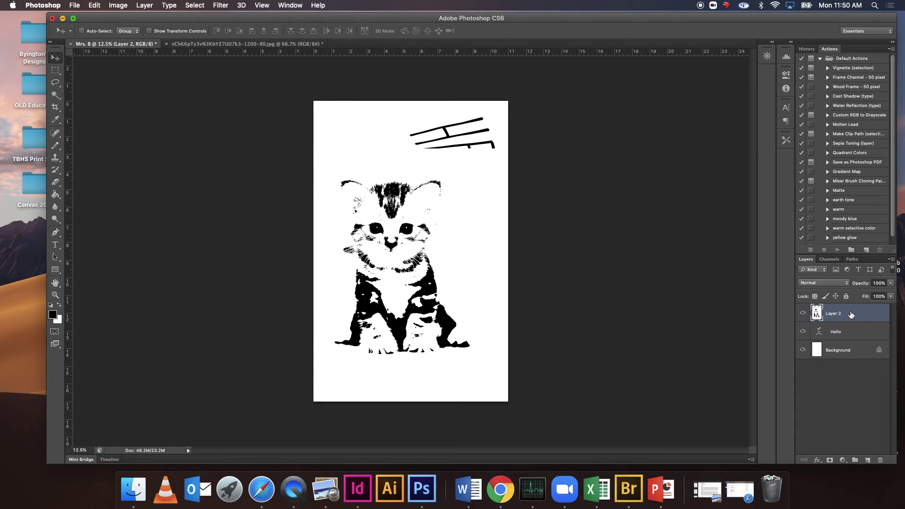
- Reorder the layers so Hello ends above Layer 2, nudging the HELLO lettering slightly down
{"action": "left_click", "coordinate": [847, 331]}
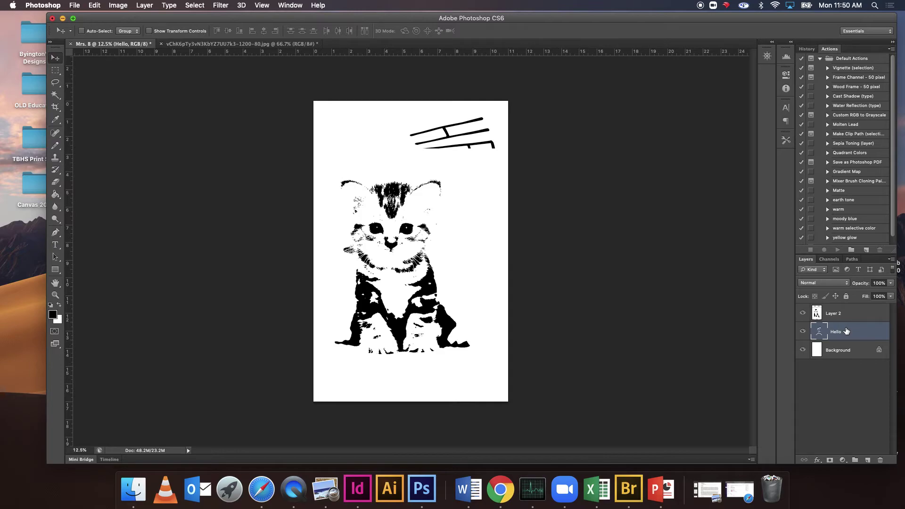
{"action": "left_click", "coordinate": [844, 315], "text": "shift"}
{"action": "left_click_drag", "start_coordinate": [844, 315], "coordinate": [845, 309]}
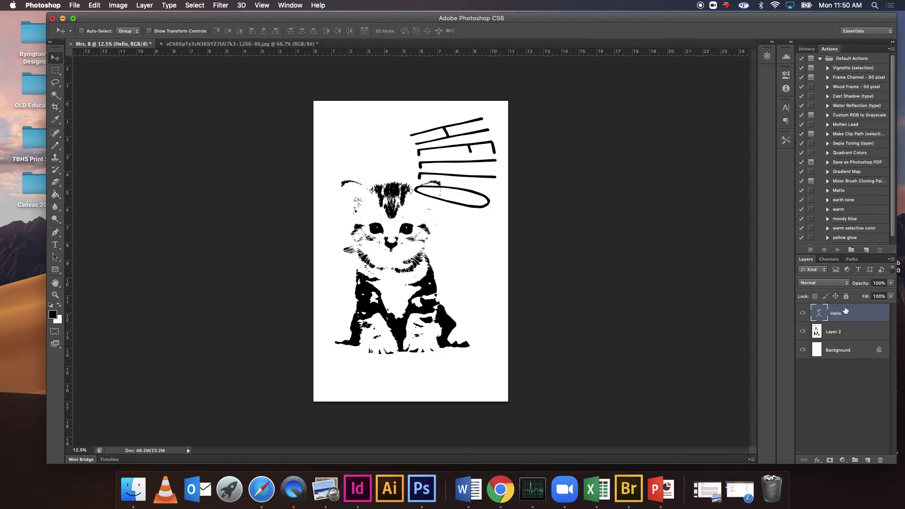
{"action": "mouse_move", "coordinate": [489, 151]}
{"action": "left_mouse_down"}
{"action": "mouse_move", "coordinate": [491, 204]}
{"action": "mouse_move", "coordinate": [487, 168]}
{"action": "left_mouse_up"}
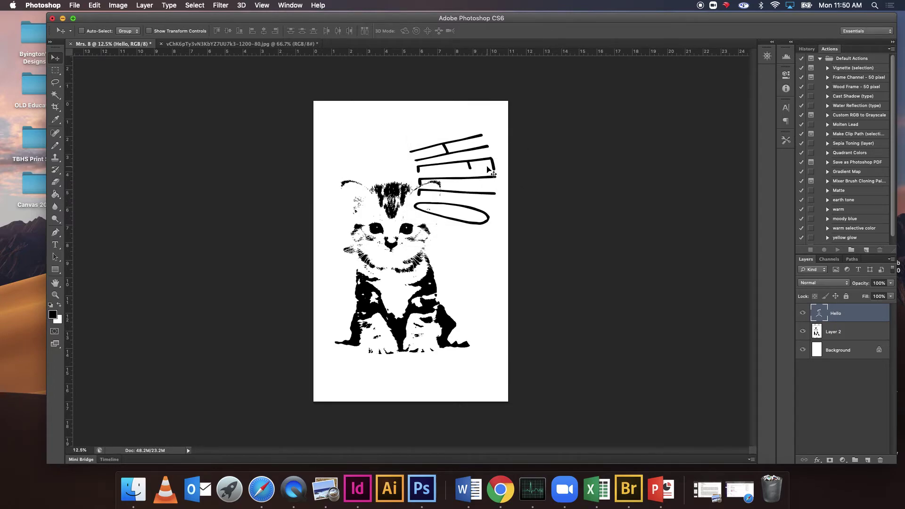
{"action": "left_click", "coordinate": [851, 339]}
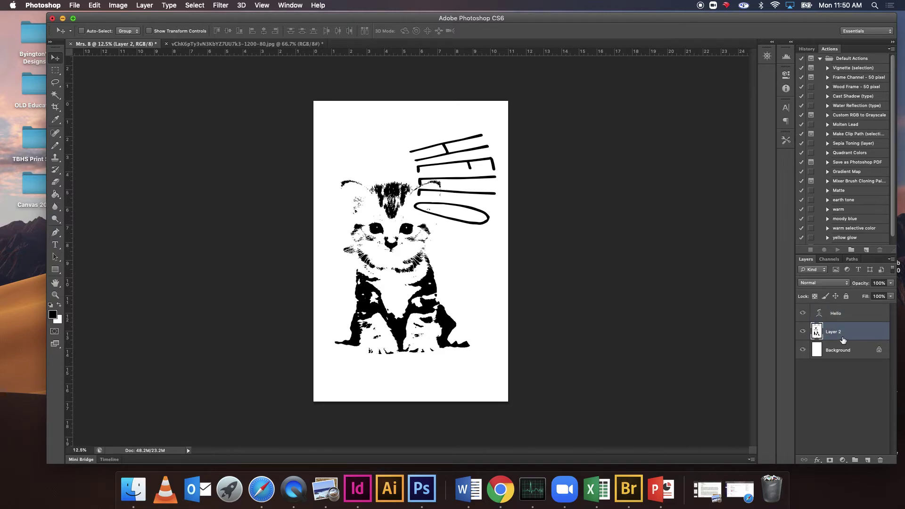
{"action": "left_click_drag", "start_coordinate": [843, 338], "coordinate": [847, 310]}
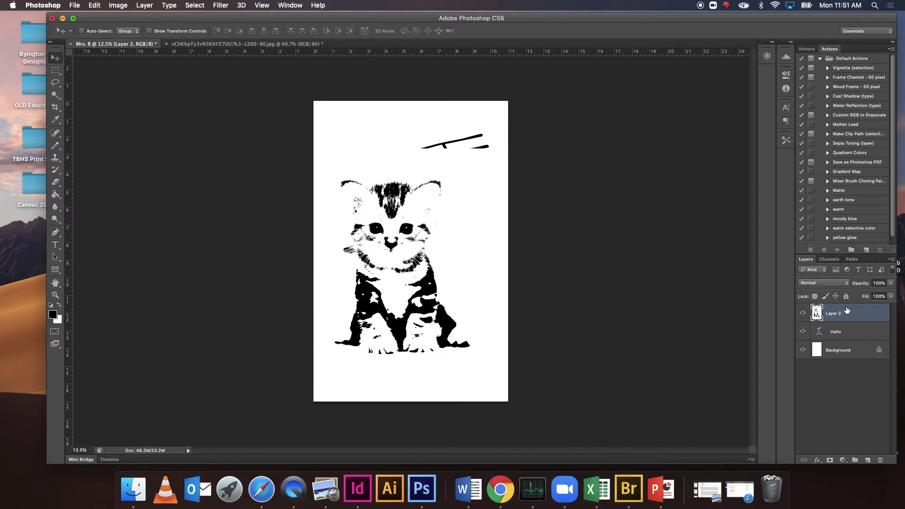
{"action": "left_click", "coordinate": [847, 332]}
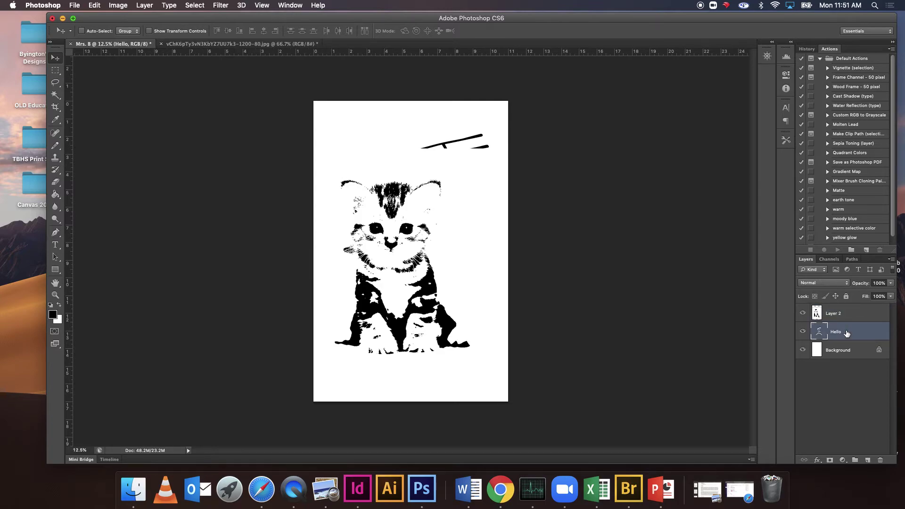
{"action": "left_click_drag", "start_coordinate": [847, 333], "coordinate": [849, 309]}
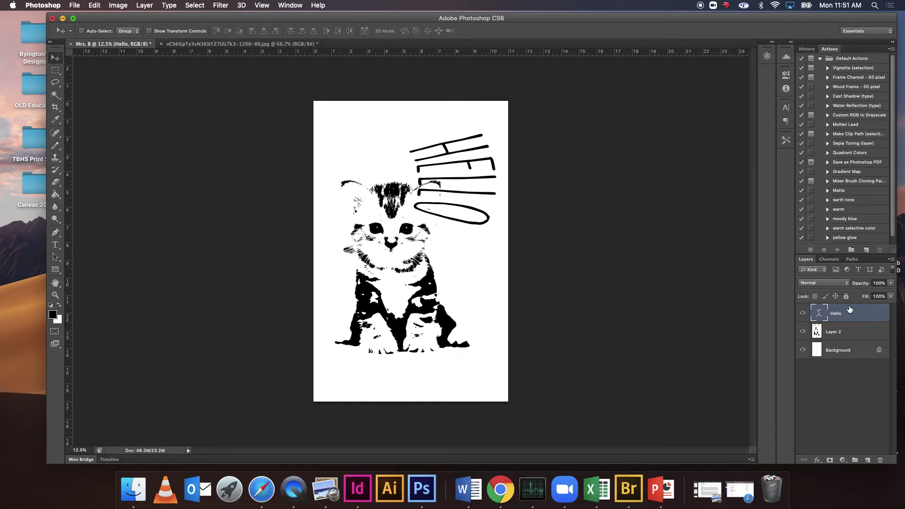
- Select the E stroke of HELLO with the Magic Wand
{"action": "scroll", "coordinate": [500, 154], "scroll_direction": "up", "scroll_amount": 10}
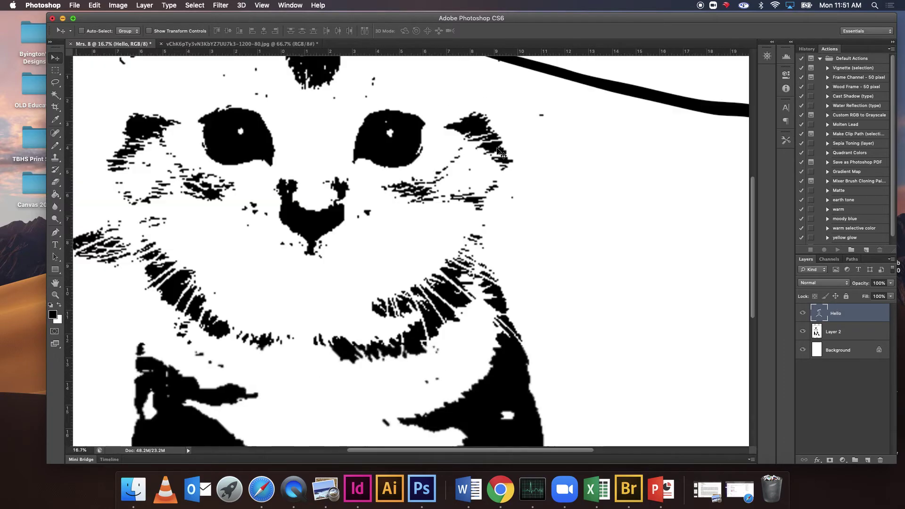
{"action": "scroll", "coordinate": [500, 154], "scroll_direction": "down", "scroll_amount": 5}
{"action": "scroll", "coordinate": [500, 154], "scroll_direction": "right", "scroll_amount": 5}
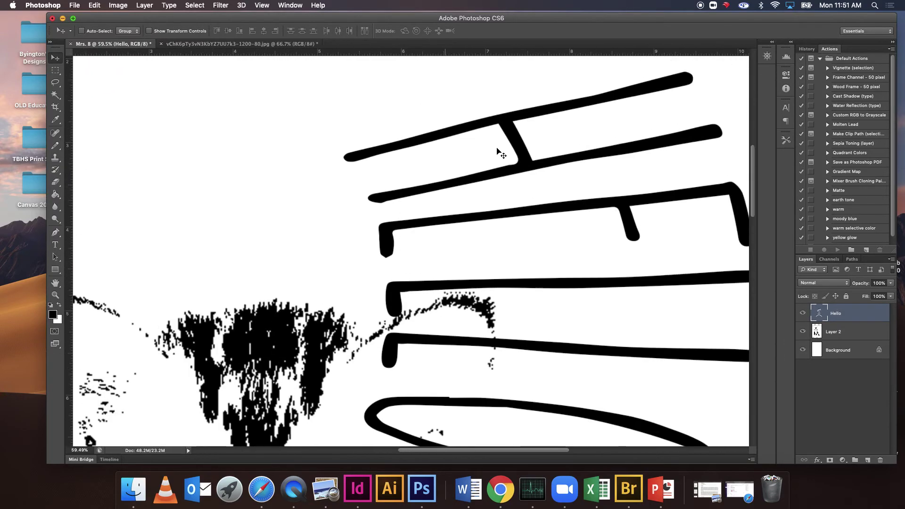
{"action": "scroll", "coordinate": [499, 153], "scroll_direction": "down", "scroll_amount": 3}
{"action": "scroll", "coordinate": [500, 154], "scroll_direction": "right", "scroll_amount": 2}
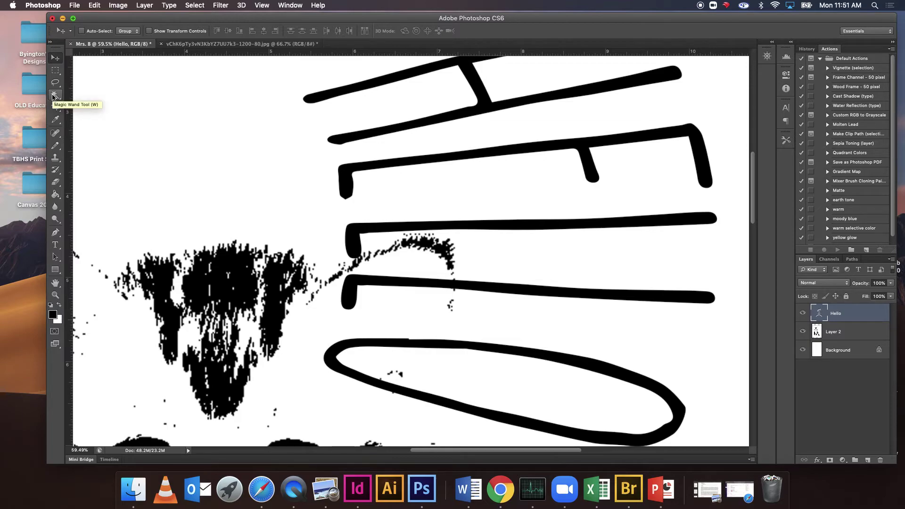
{"action": "left_click", "coordinate": [55, 95]}
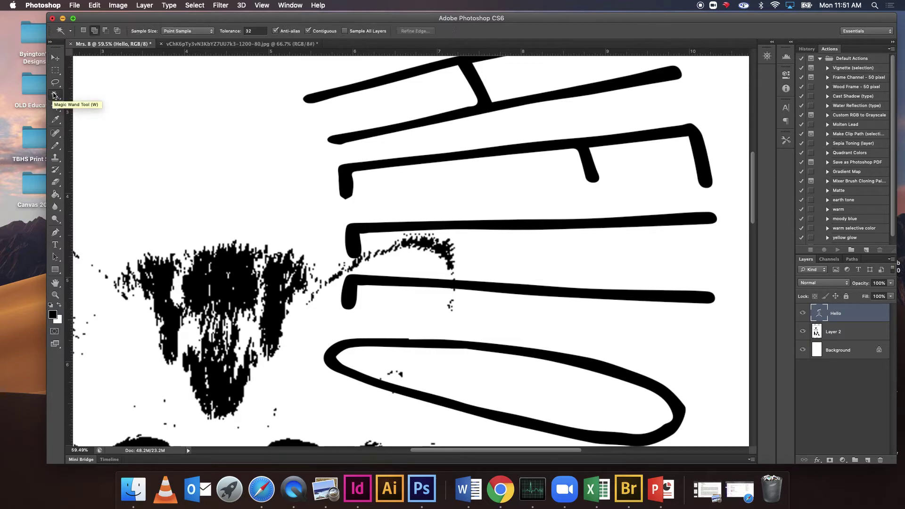
{"action": "left_click", "coordinate": [346, 180]}
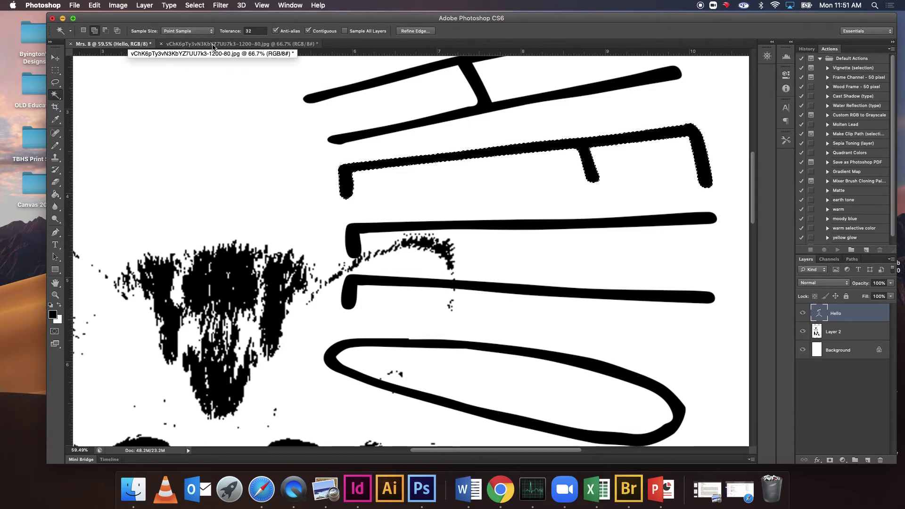
- Copy and paste the E as Layer 3, then offset the pasted copy down-left from the original
{"action": "left_click", "coordinate": [94, 5]}
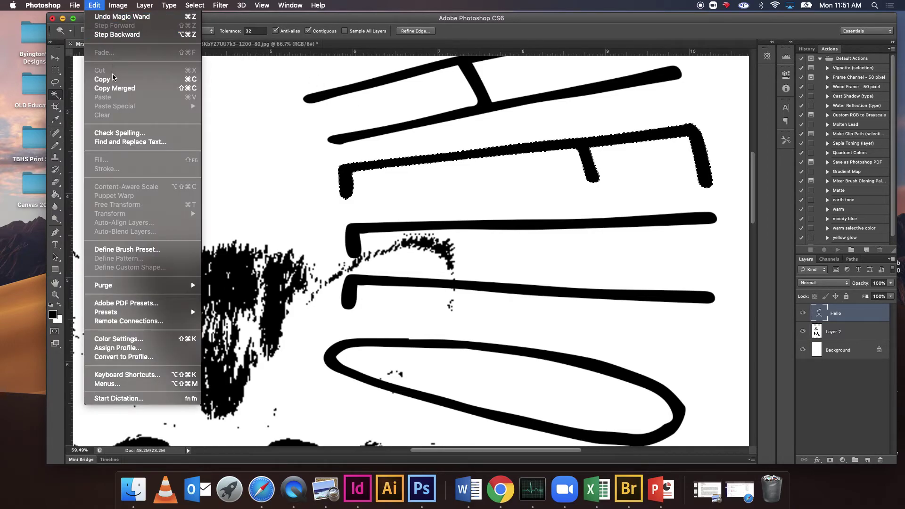
{"action": "left_click", "coordinate": [102, 79]}
{"action": "left_click", "coordinate": [97, 6]}
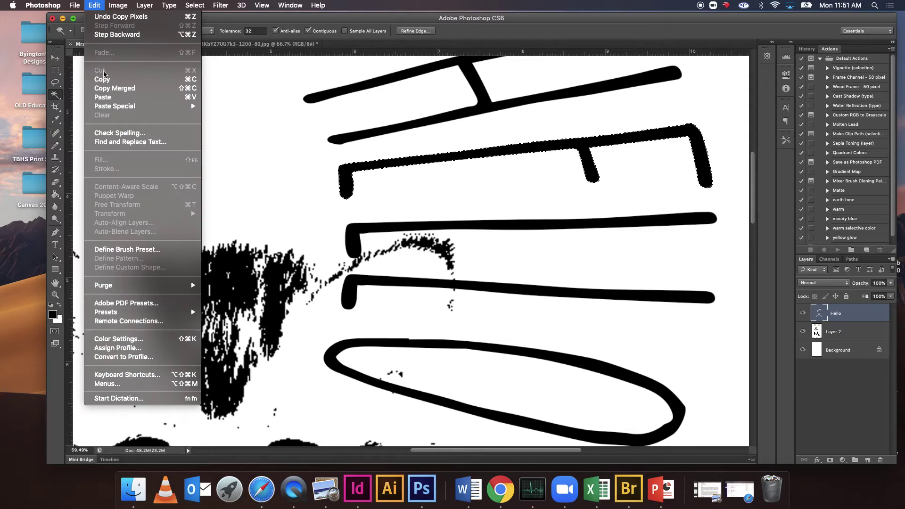
{"action": "left_click", "coordinate": [102, 97]}
{"action": "left_click", "coordinate": [56, 57]}
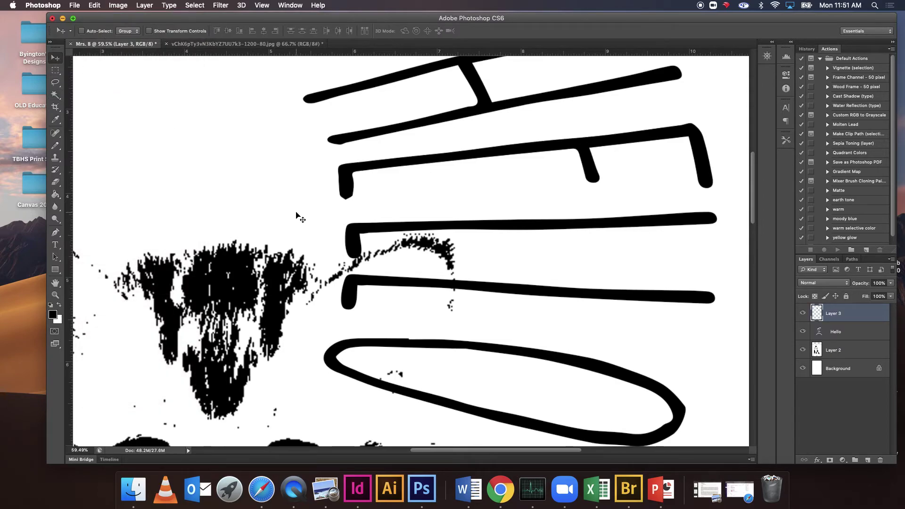
{"action": "left_click_drag", "start_coordinate": [350, 193], "coordinate": [330, 215]}
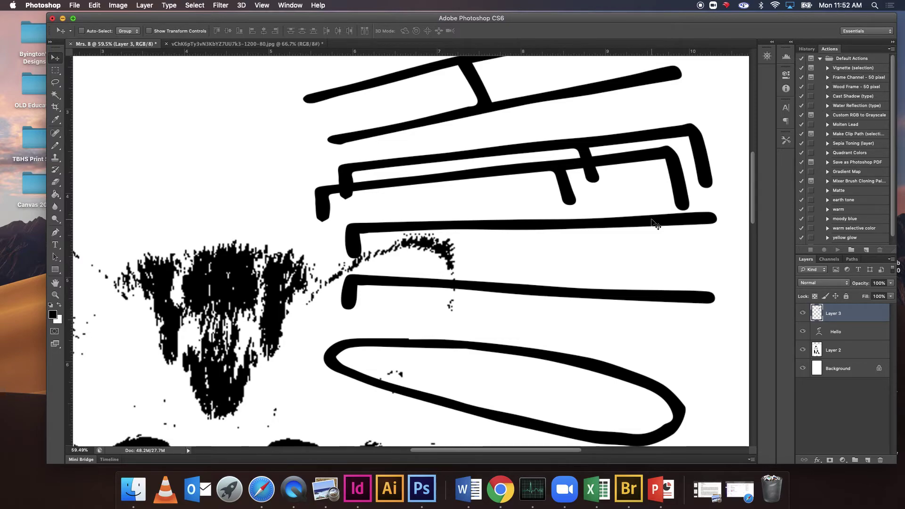
{"action": "scroll", "coordinate": [571, 205], "scroll_direction": "down", "scroll_amount": 8}
{"action": "scroll", "coordinate": [571, 204], "scroll_direction": "left", "scroll_amount": 6}
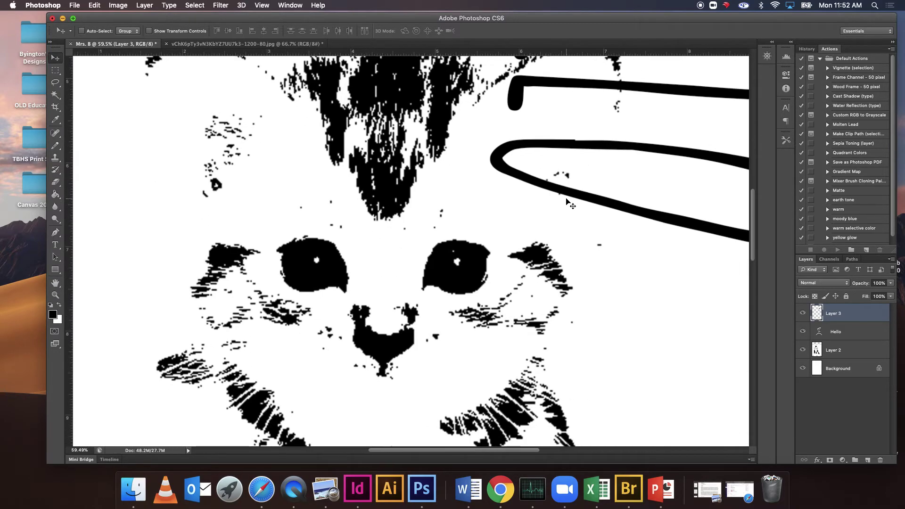
{"action": "scroll", "coordinate": [570, 204], "scroll_direction": "down", "scroll_amount": 3}
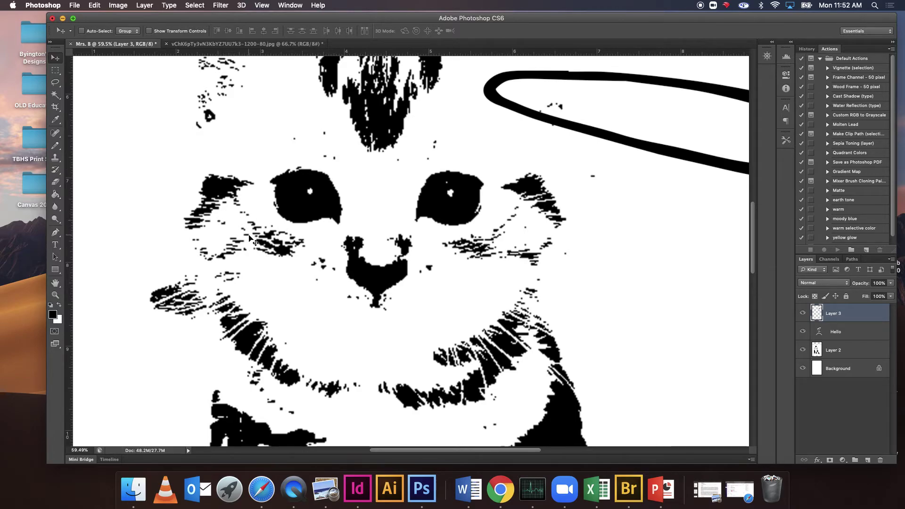
- Lasso the kitten's left eye and cut it from Layer 2, leaving that patch white
{"action": "left_click", "coordinate": [59, 88]}
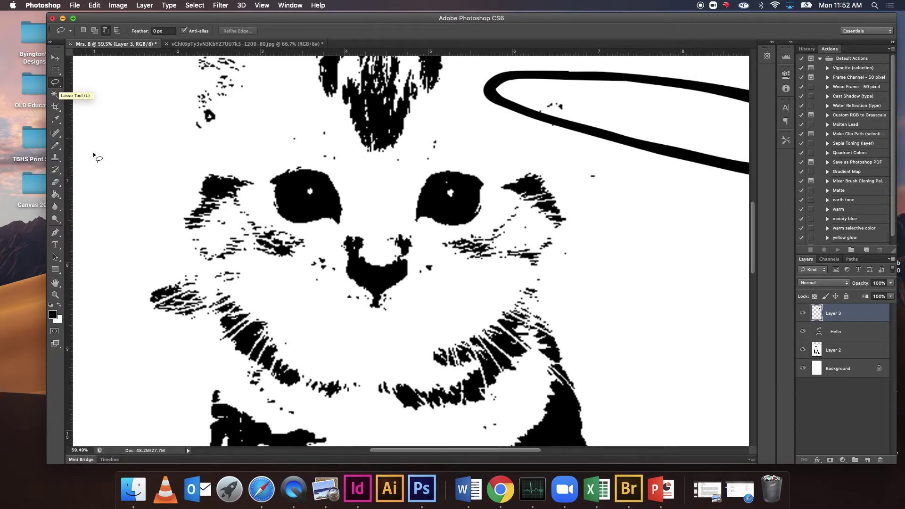
{"action": "mouse_move", "coordinate": [171, 216]}
{"action": "left_mouse_down"}
{"action": "mouse_move", "coordinate": [224, 159]}
{"action": "mouse_move", "coordinate": [257, 184]}
{"action": "mouse_move", "coordinate": [295, 157]}
{"action": "mouse_move", "coordinate": [349, 189]}
{"action": "mouse_move", "coordinate": [351, 217]}
{"action": "mouse_move", "coordinate": [334, 243]}
{"action": "mouse_move", "coordinate": [281, 275]}
{"action": "mouse_move", "coordinate": [248, 262]}
{"action": "mouse_move", "coordinate": [190, 261]}
{"action": "mouse_move", "coordinate": [171, 215]}
{"action": "left_mouse_up"}
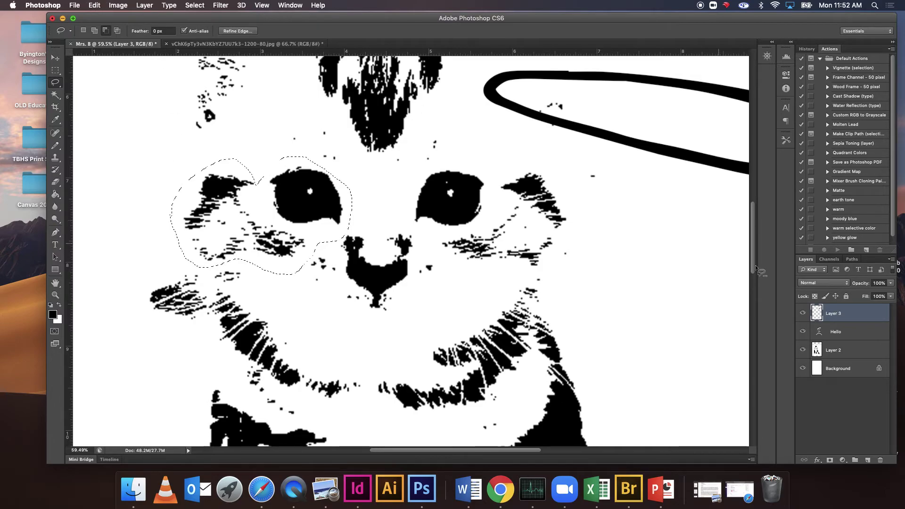
{"action": "key", "text": "alt+bracketleft"}
{"action": "key", "text": "alt+bracketleft"}
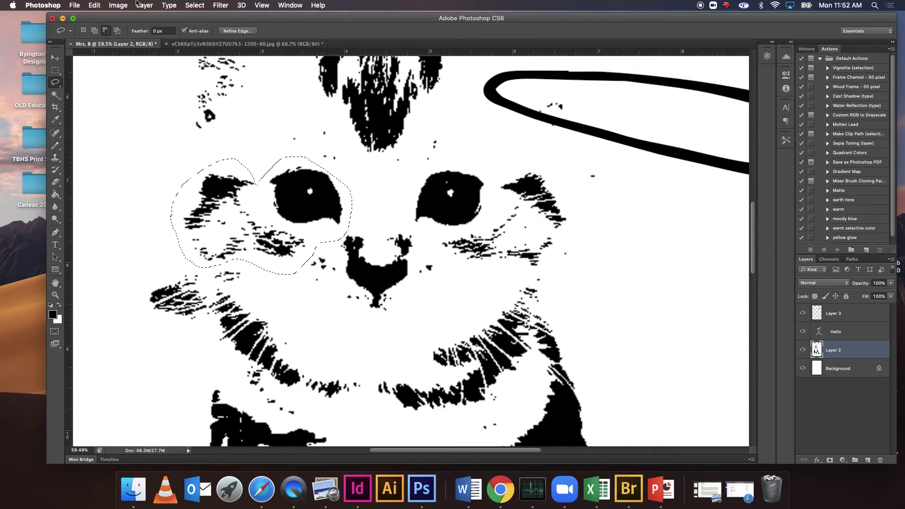
{"action": "left_click", "coordinate": [94, 5]}
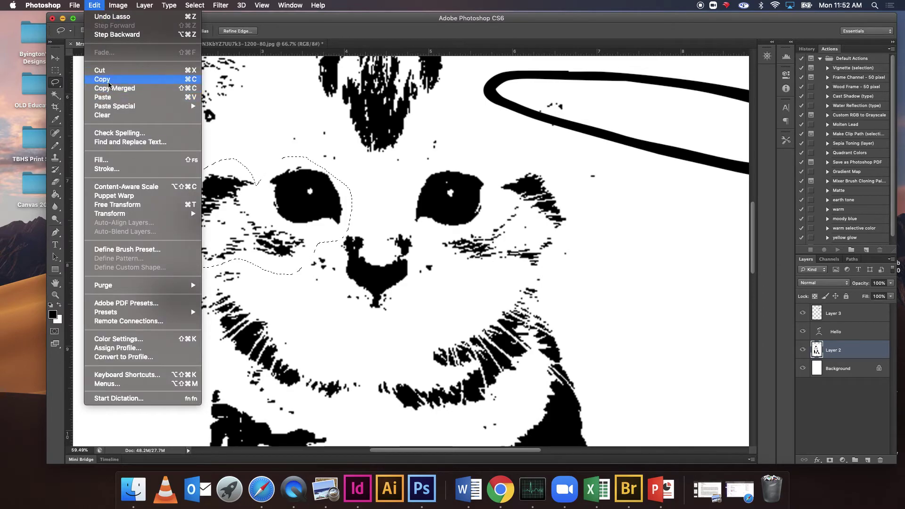
{"action": "left_click", "coordinate": [100, 71]}
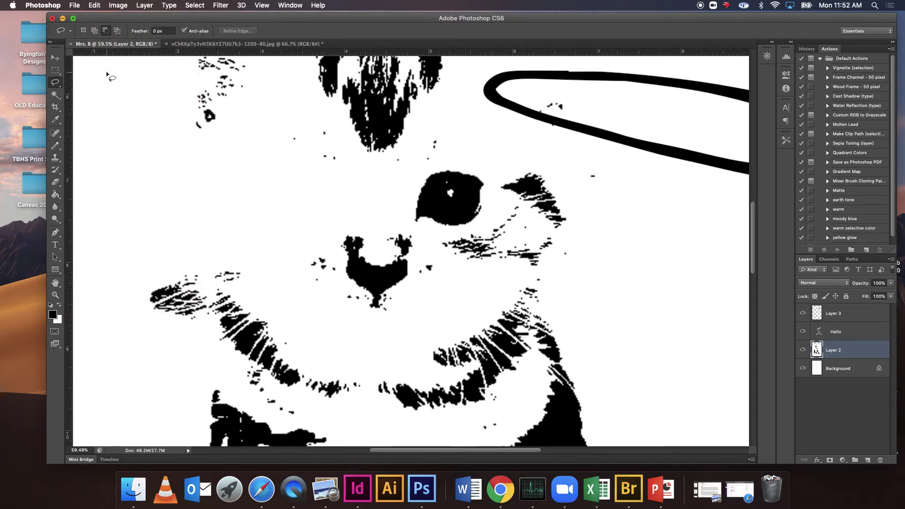
{"action": "scroll", "coordinate": [329, 248], "scroll_direction": "right", "scroll_amount": 5}
{"action": "scroll", "coordinate": [329, 247], "scroll_direction": "down", "scroll_amount": 5}
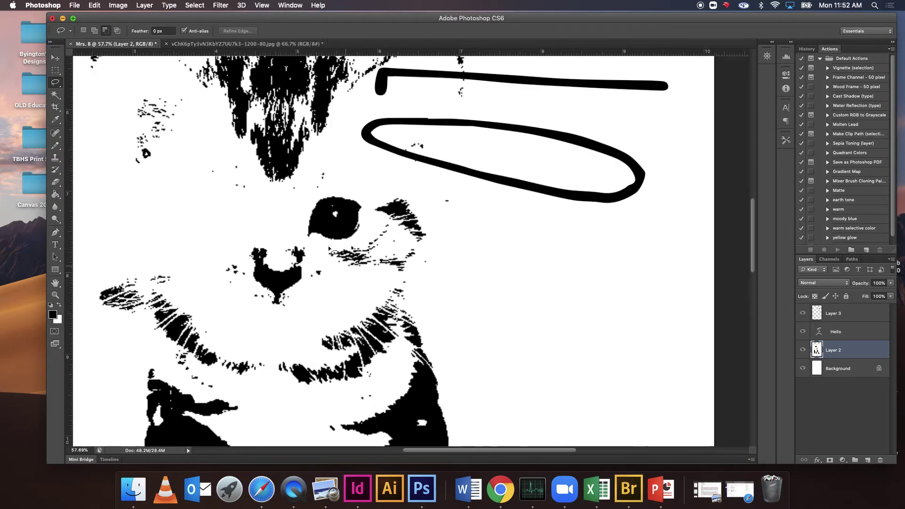
{"action": "scroll", "coordinate": [329, 247], "scroll_direction": "down", "scroll_amount": 1}
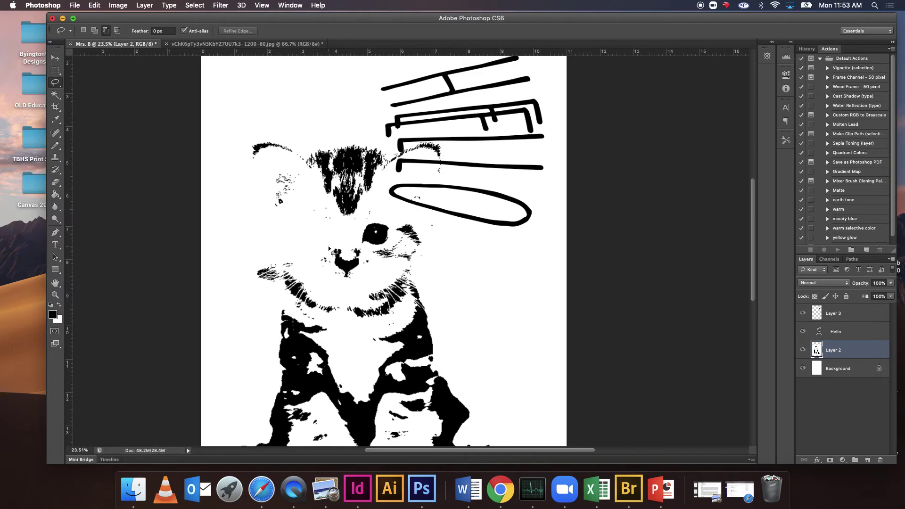
- Zoom out until the whole kitten poster page fits the window, about 14.7%
{"action": "scroll", "coordinate": [328, 246], "scroll_direction": "down", "scroll_amount": 5}
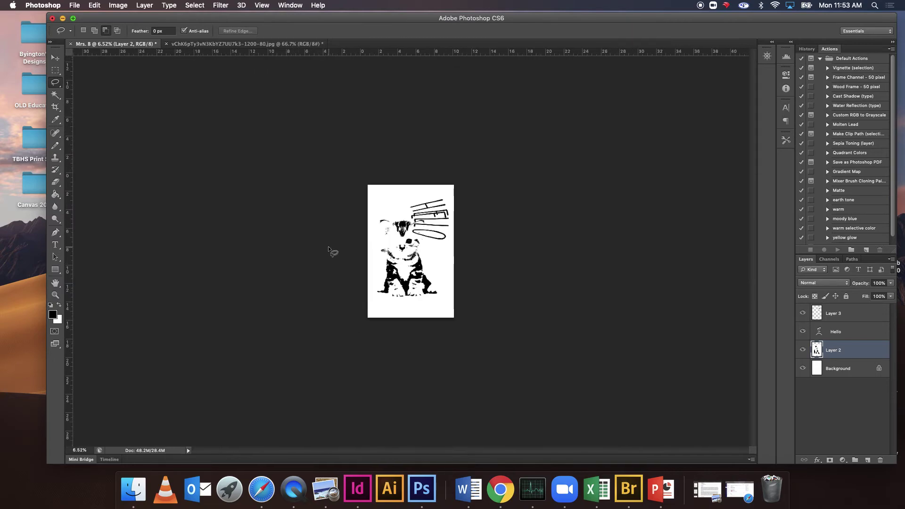
{"action": "scroll", "coordinate": [328, 246], "scroll_direction": "up", "scroll_amount": 6}
{"action": "scroll", "coordinate": [329, 249], "scroll_direction": "down", "scroll_amount": 2}
{"action": "scroll", "coordinate": [329, 249], "scroll_direction": "down", "scroll_amount": 1}
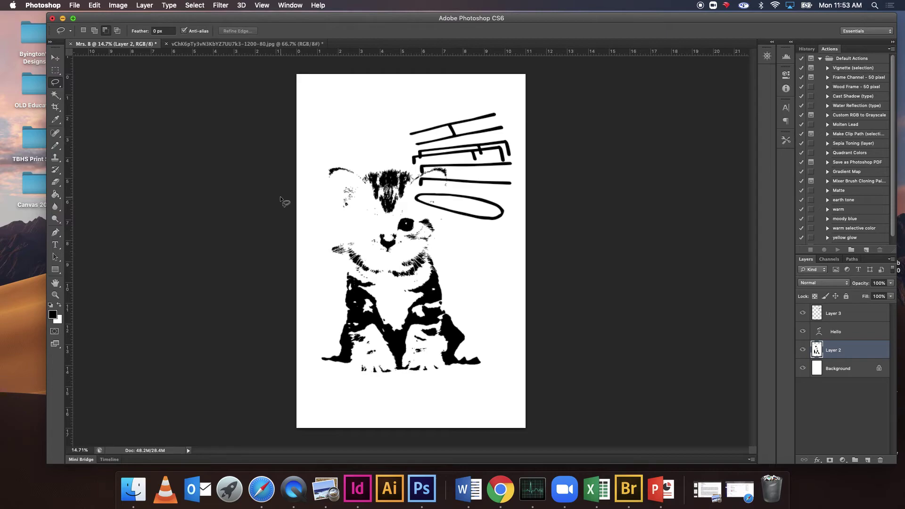
- Choose the Rectangle Tool and make Layer 3 the target layer
{"action": "left_click", "coordinate": [56, 271]}
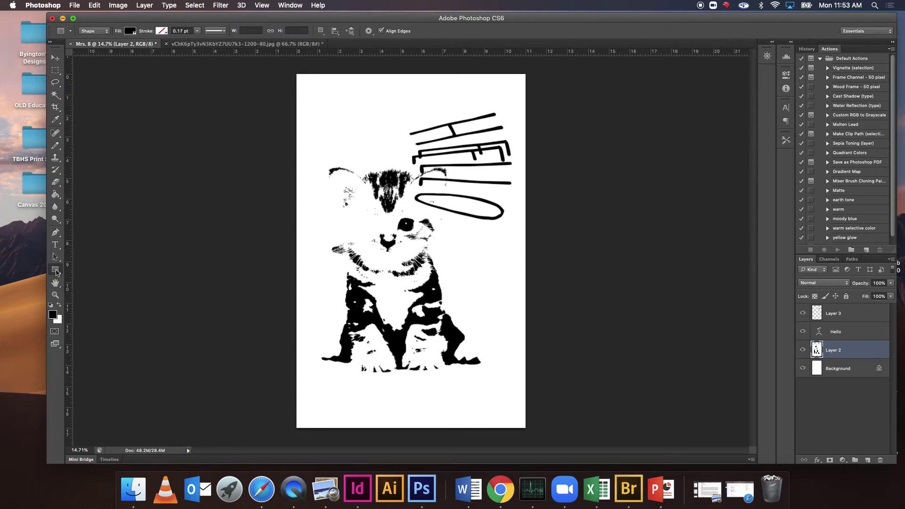
{"action": "left_click", "coordinate": [56, 272]}
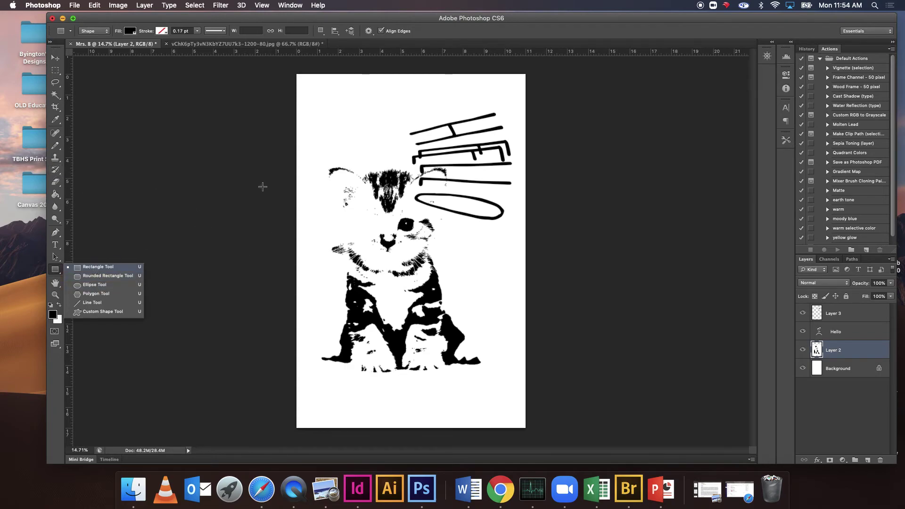
{"action": "left_click", "coordinate": [302, 91]}
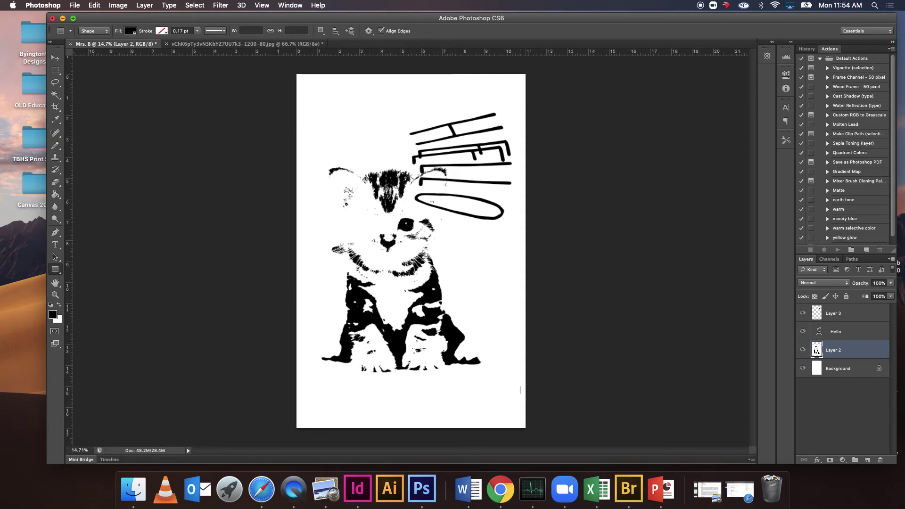
{"action": "left_click", "coordinate": [854, 315]}
- Draw a page-sized rectangle with No Color fill and a thin 0.17 pt black stroke
{"action": "left_click_drag", "start_coordinate": [304, 99], "coordinate": [518, 401]}
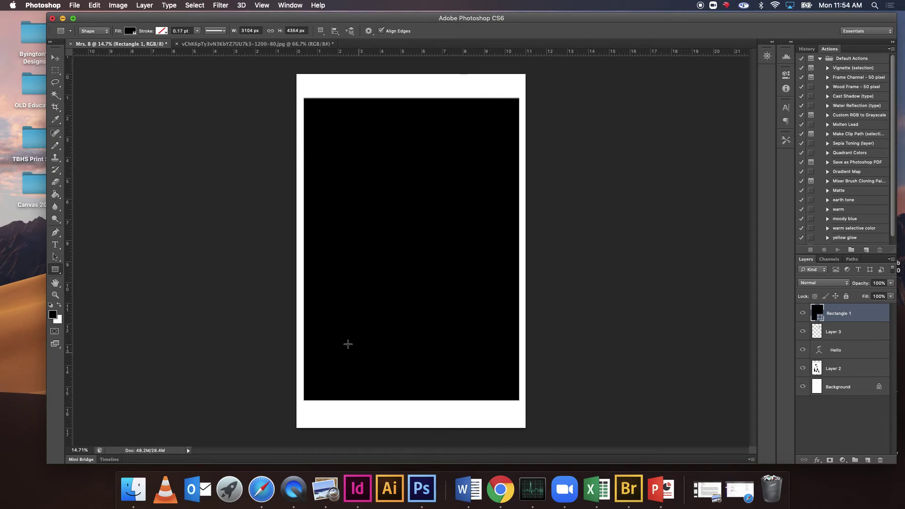
{"action": "left_click", "coordinate": [130, 31]}
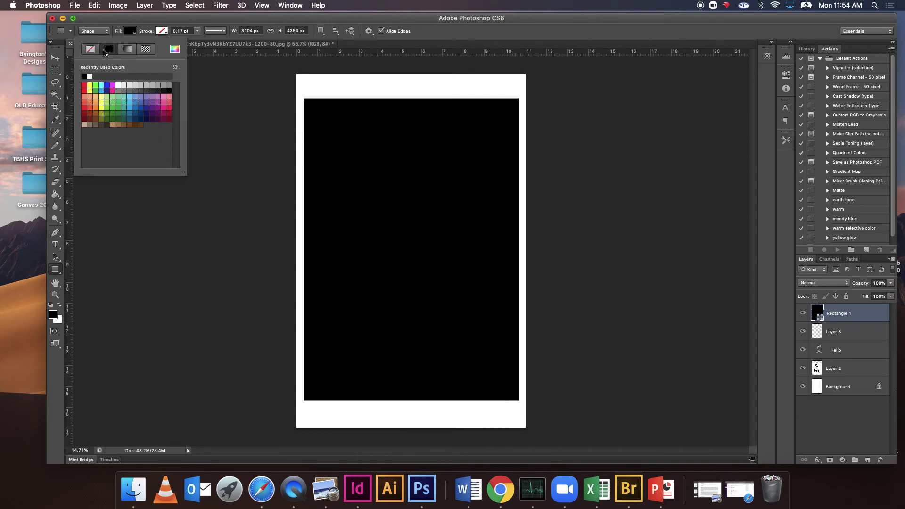
{"action": "left_click", "coordinate": [91, 49]}
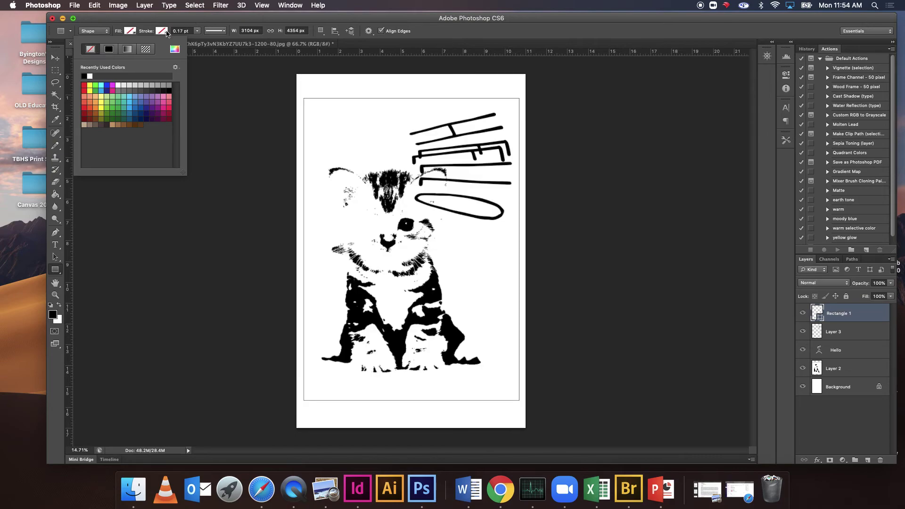
{"action": "left_click", "coordinate": [162, 30]}
{"action": "left_click", "coordinate": [140, 49]}
- Widen the rectangle's black stroke to 17.11 pt
{"action": "left_click", "coordinate": [197, 31]}
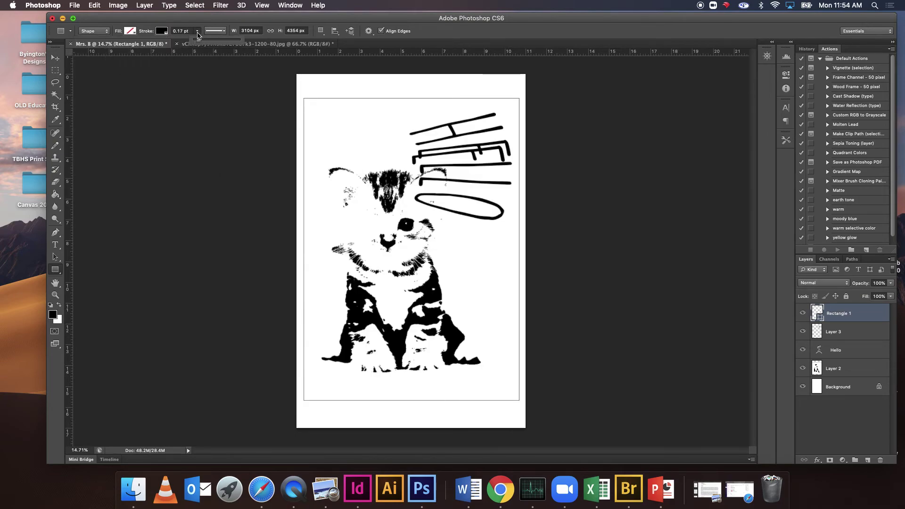
{"action": "left_click_drag", "start_coordinate": [194, 40], "coordinate": [213, 41]}
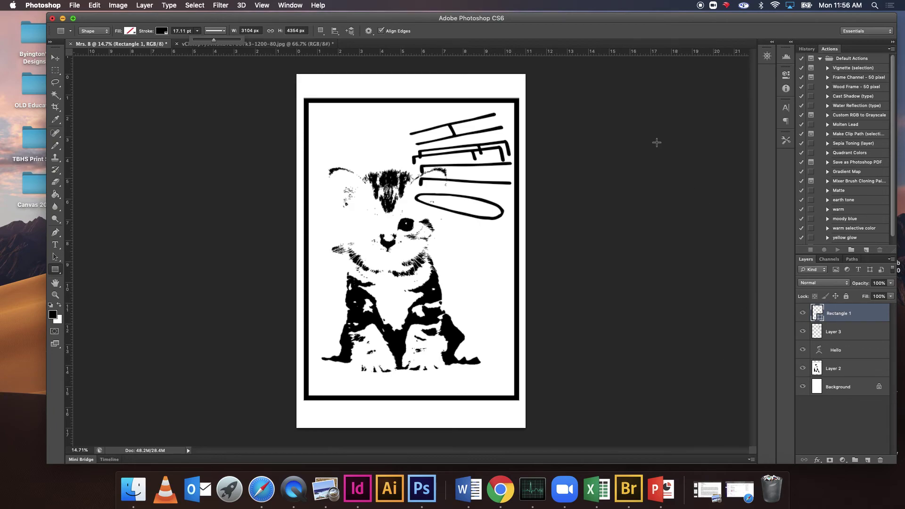
- Open the Layer menu to reach Flatten Image
{"action": "left_click", "coordinate": [145, 6]}
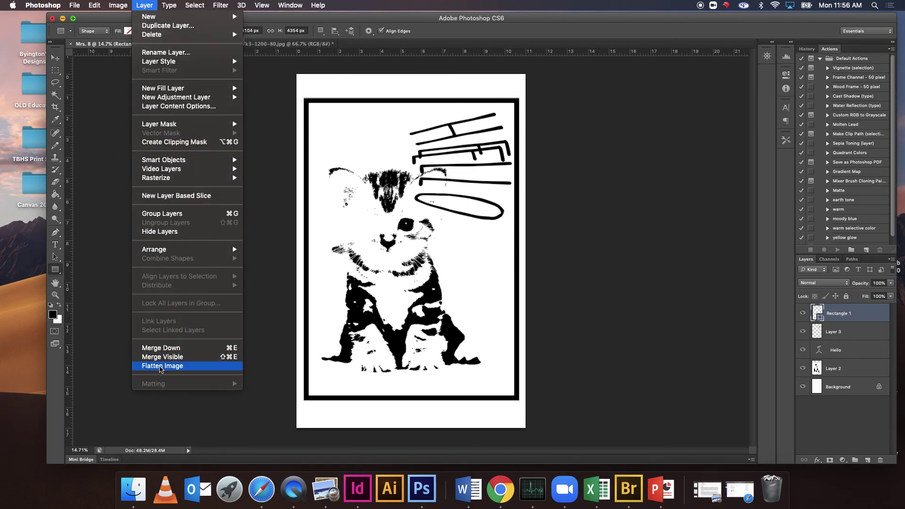
- Flatten the poster into a single background layer, then cancel Save As
{"action": "left_click", "coordinate": [162, 366]}
{"action": "left_click", "coordinate": [77, 5]}
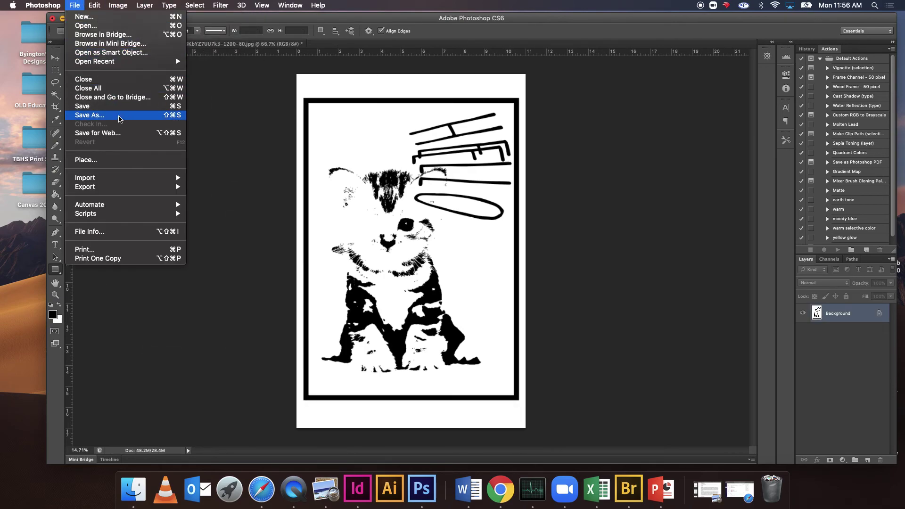
{"action": "left_click", "coordinate": [115, 115]}
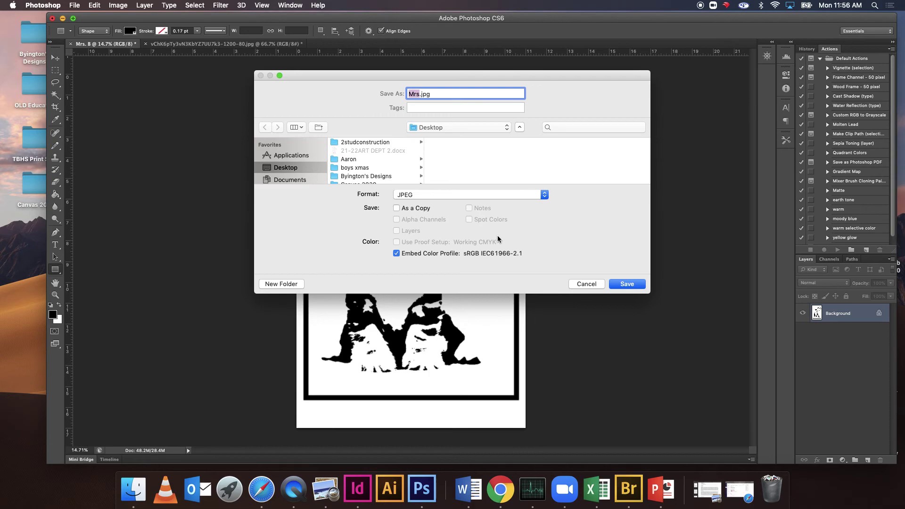
{"action": "left_click", "coordinate": [578, 285]}
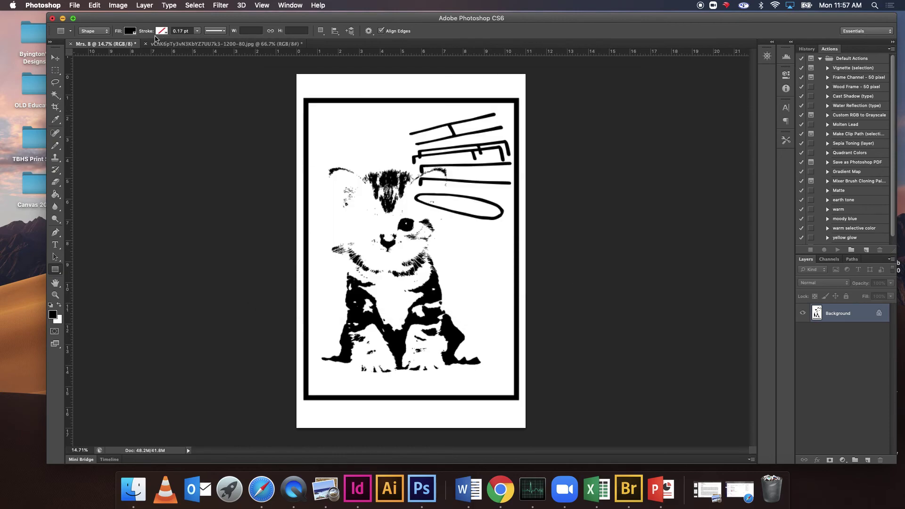
- Close the second kitten photo and the Mrs. B poster without saving changes
{"action": "left_click", "coordinate": [146, 44]}
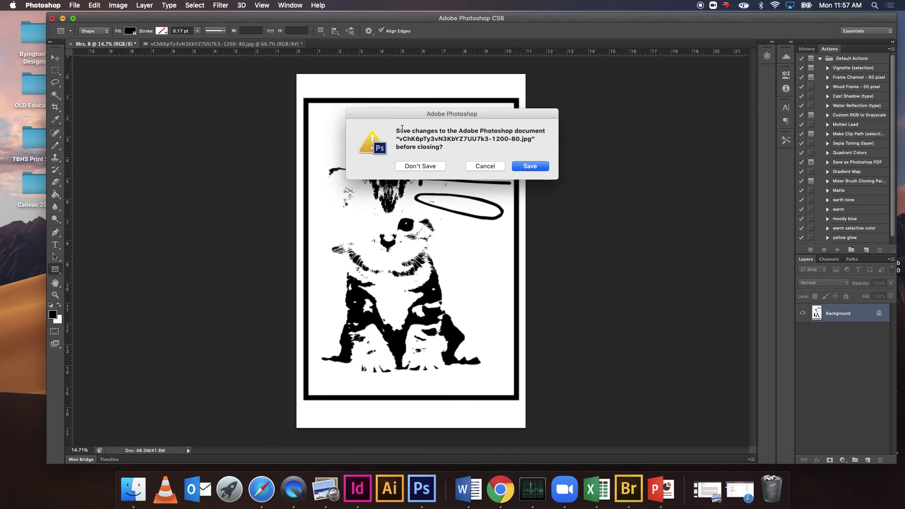
{"action": "left_click", "coordinate": [438, 168]}
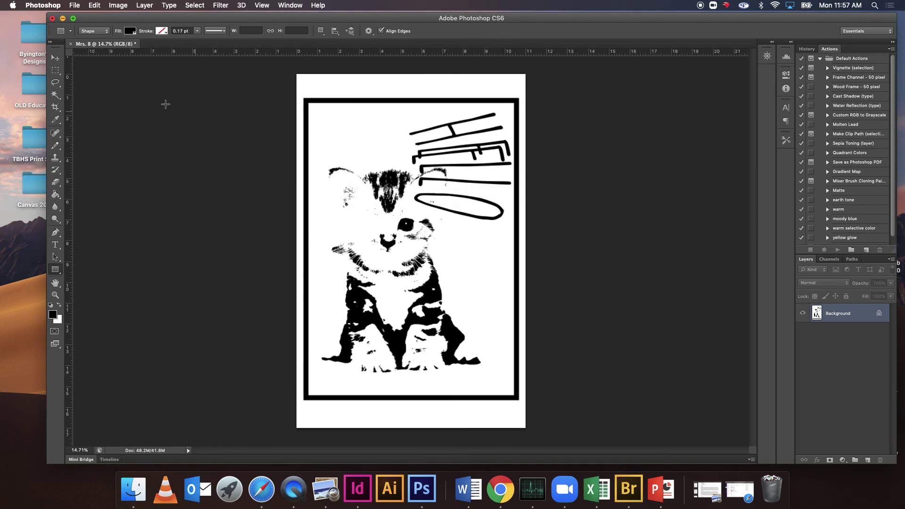
{"action": "left_click", "coordinate": [70, 44]}
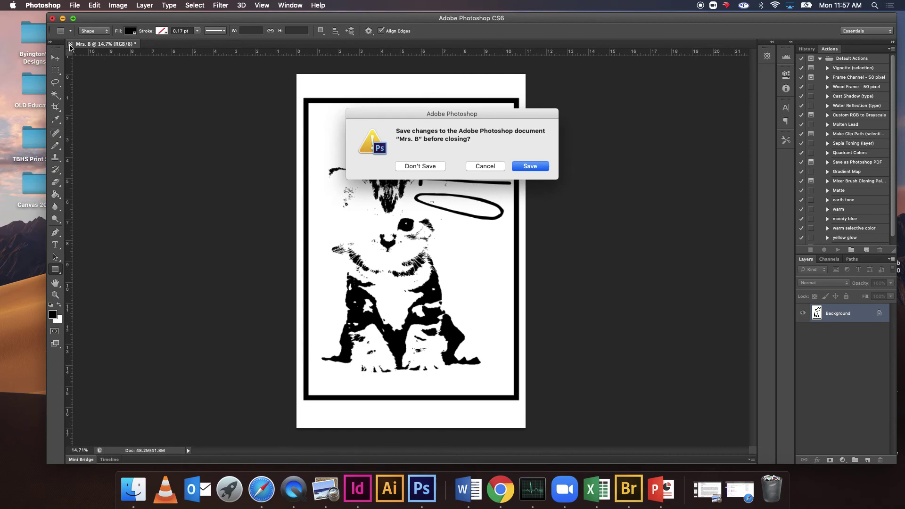
{"action": "left_click", "coordinate": [437, 167]}
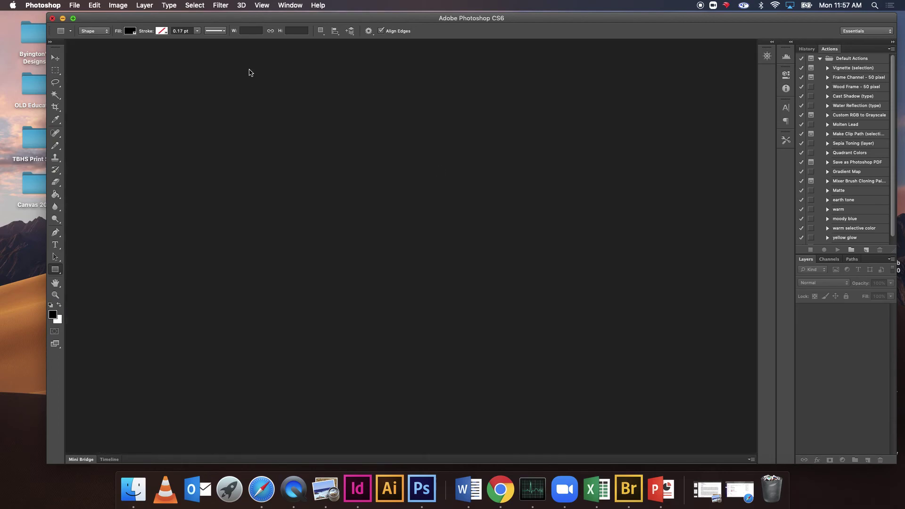
{"action": "left_click", "coordinate": [75, 5]}
- Open Class Photoshop Practice.jpg from the Desktop
{"action": "left_click", "coordinate": [80, 25]}
{"action": "left_click", "coordinate": [488, 175]}
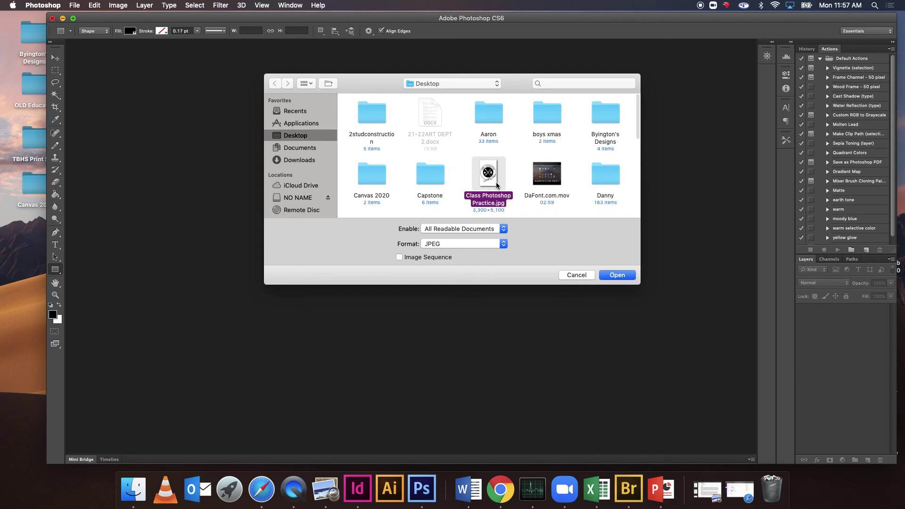
{"action": "left_click", "coordinate": [618, 275]}
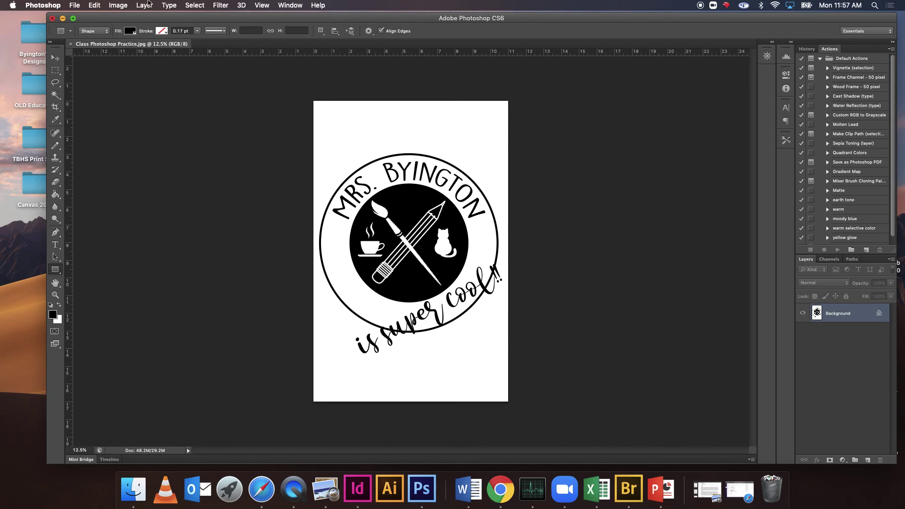
- Open the kitten photo as a second document
{"action": "left_click", "coordinate": [74, 5]}
{"action": "left_click", "coordinate": [84, 24]}
{"action": "scroll", "coordinate": [514, 172], "scroll_direction": "down", "scroll_amount": 10}
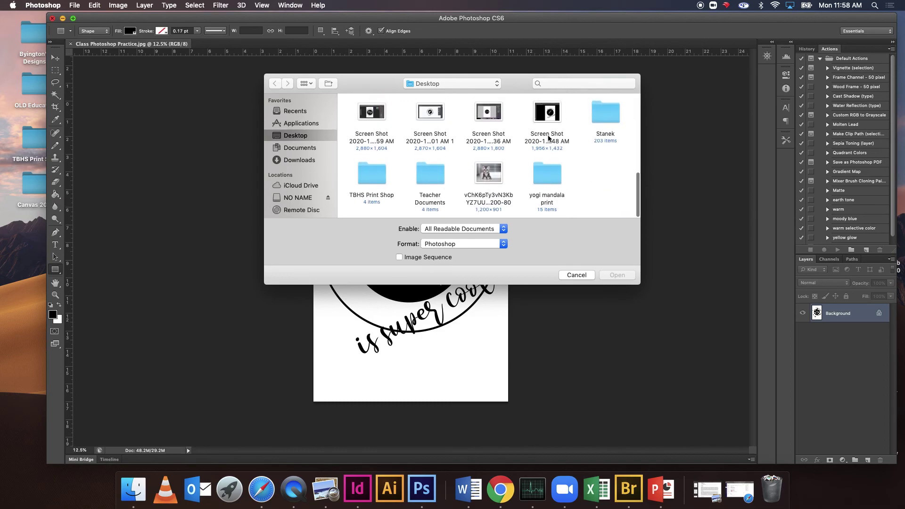
{"action": "double_click", "coordinate": [495, 170]}
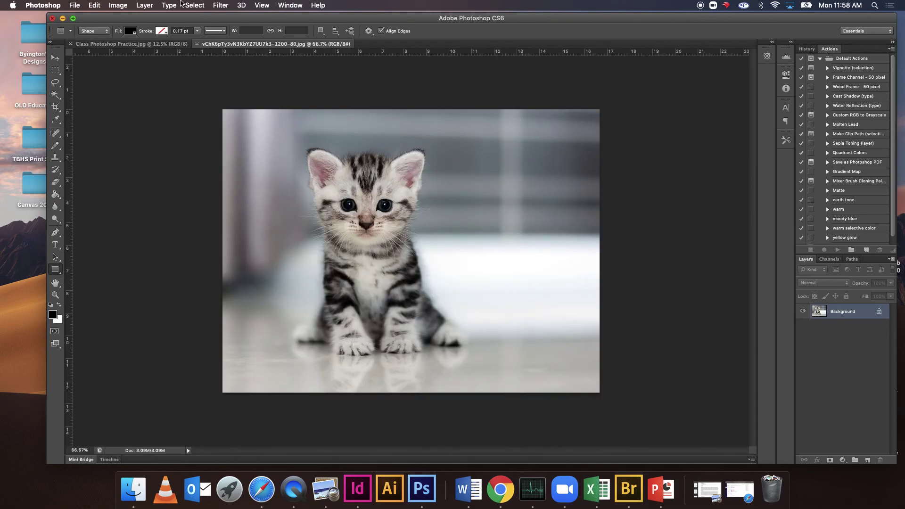
- Apply a Threshold adjustment at level 128 to the kitten photo
{"action": "left_click", "coordinate": [169, 5]}
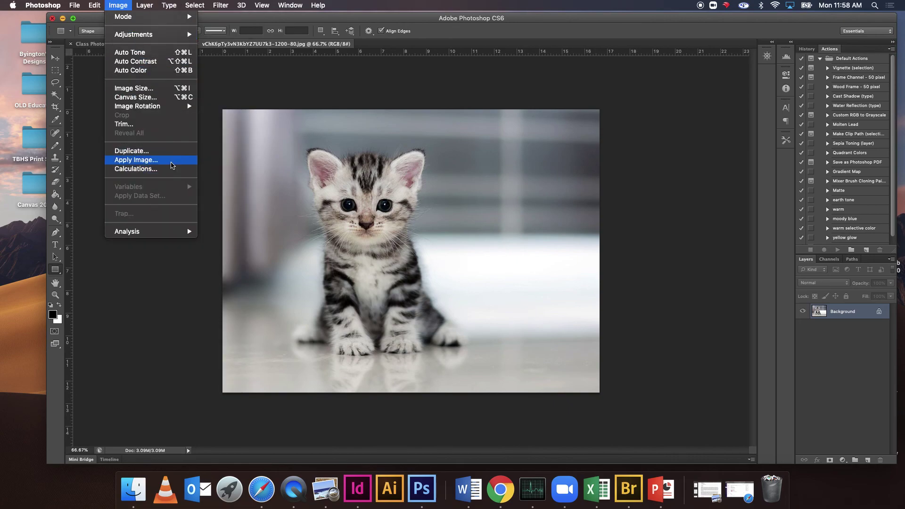
{"action": "mouse_move", "coordinate": [187, 37]}
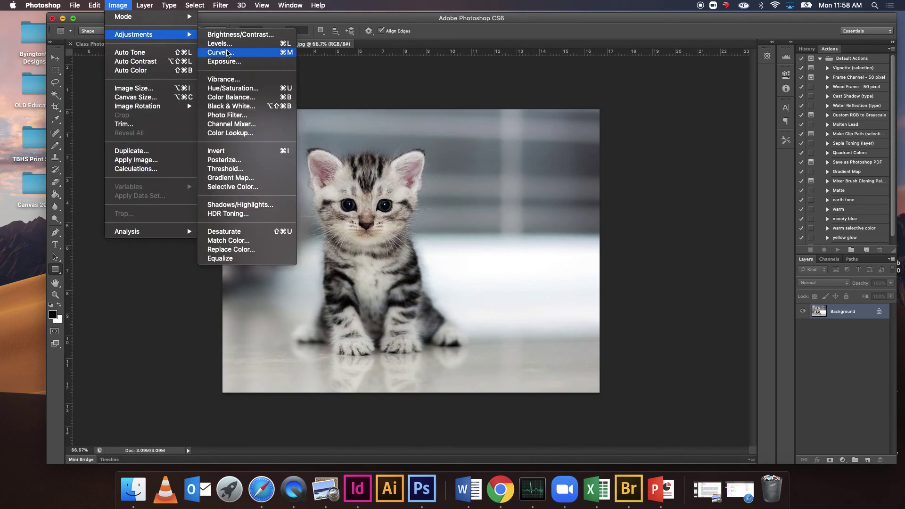
{"action": "left_click", "coordinate": [251, 171]}
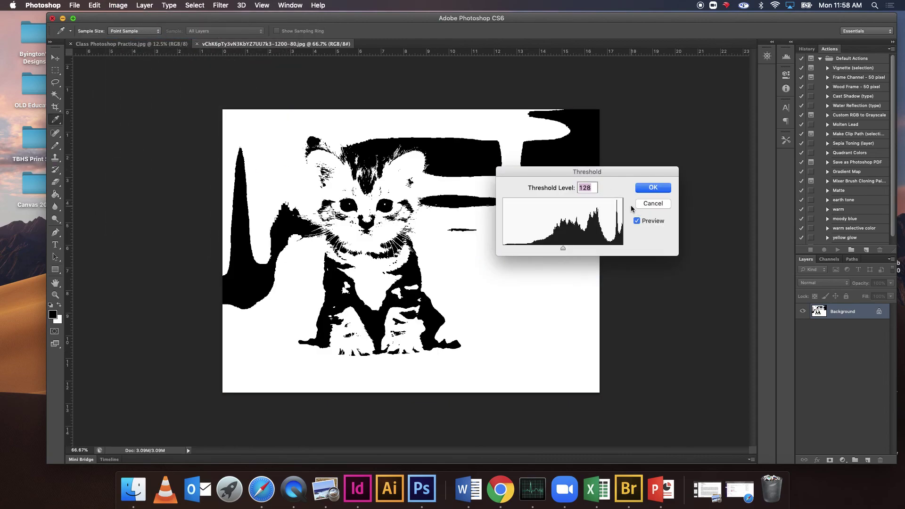
{"action": "left_click", "coordinate": [642, 188]}
{"action": "key", "text": "u"}
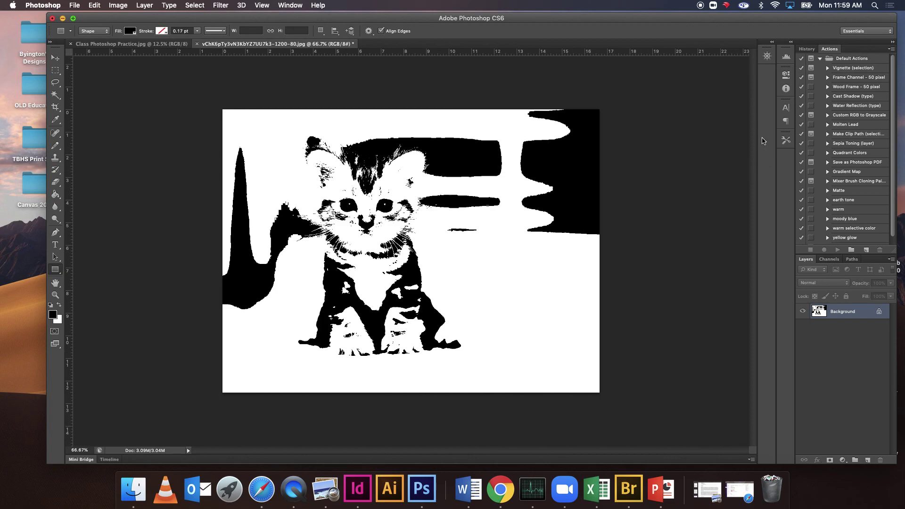
- Check the logo, invert the kitten stencil's blacks and whites, then attempt closing it
{"action": "left_click", "coordinate": [149, 45]}
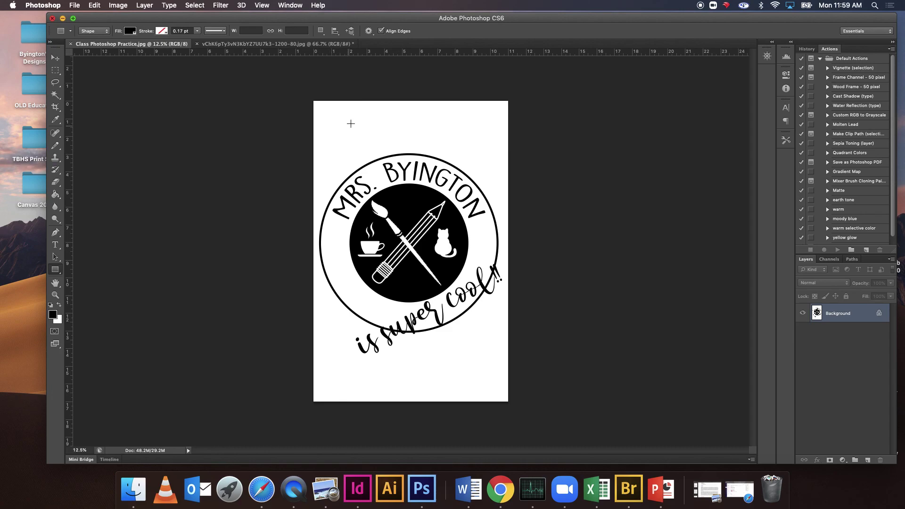
{"action": "left_click", "coordinate": [315, 43]}
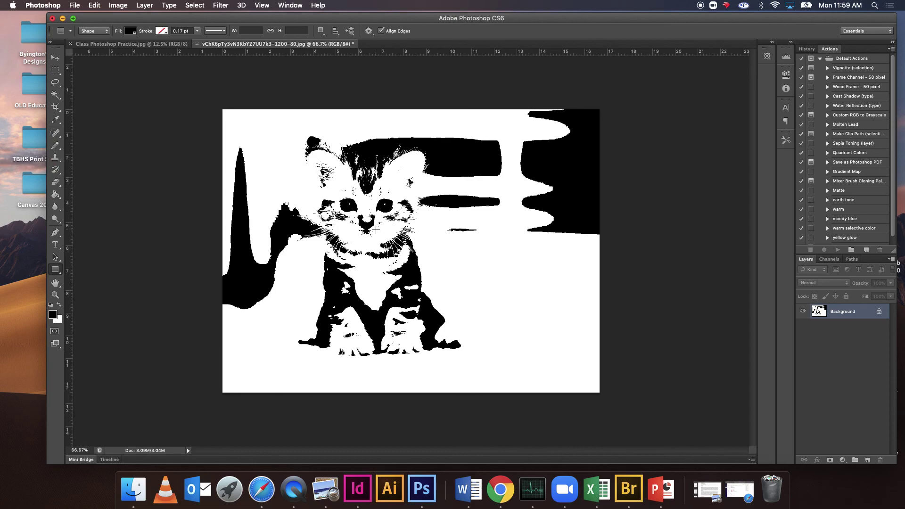
{"action": "left_click", "coordinate": [144, 5]}
{"action": "mouse_move", "coordinate": [122, 4]}
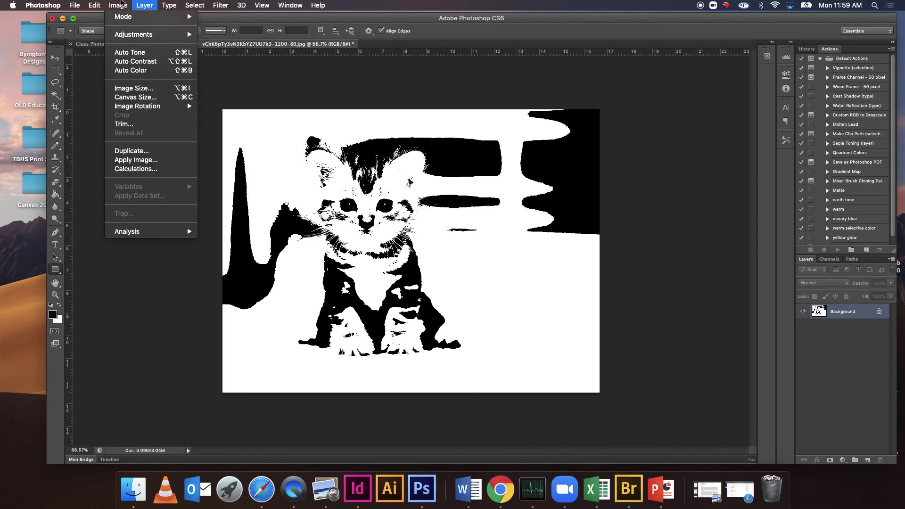
{"action": "mouse_move", "coordinate": [126, 35]}
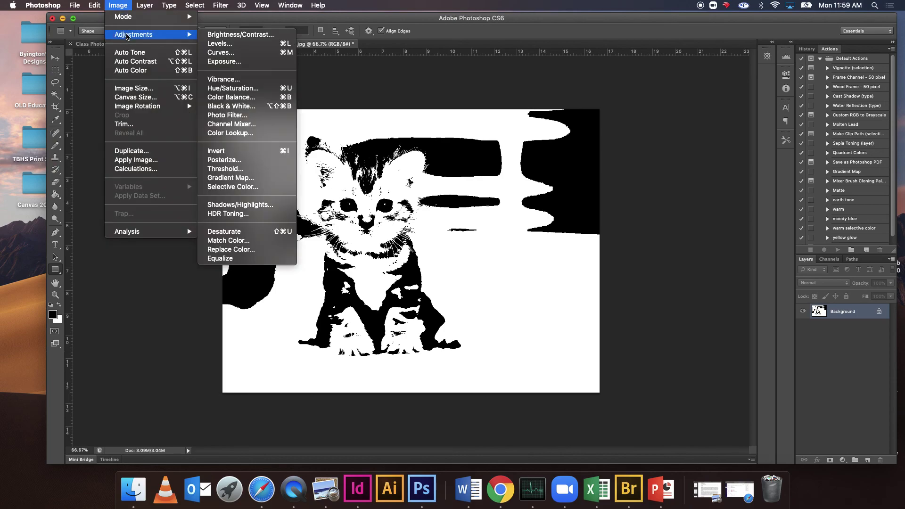
{"action": "left_click", "coordinate": [231, 154]}
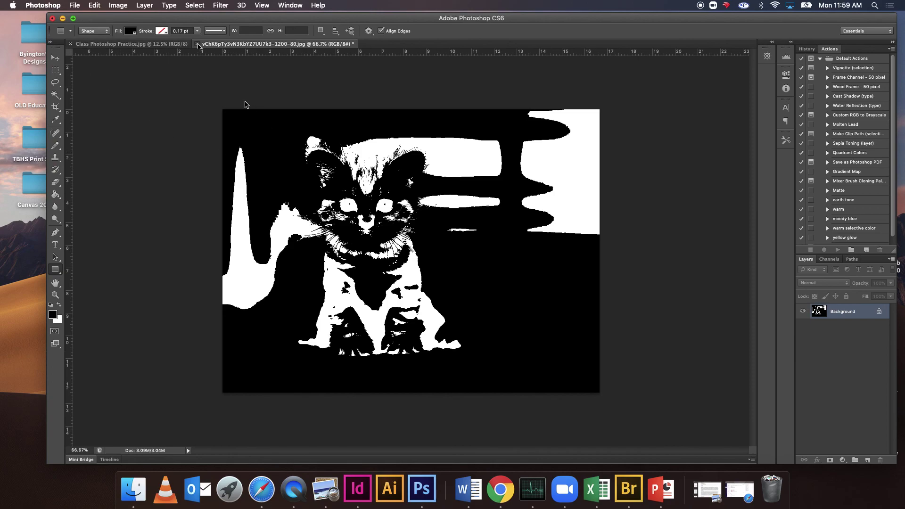
{"action": "key", "text": "super+w"}
{"action": "key", "text": "Escape"}
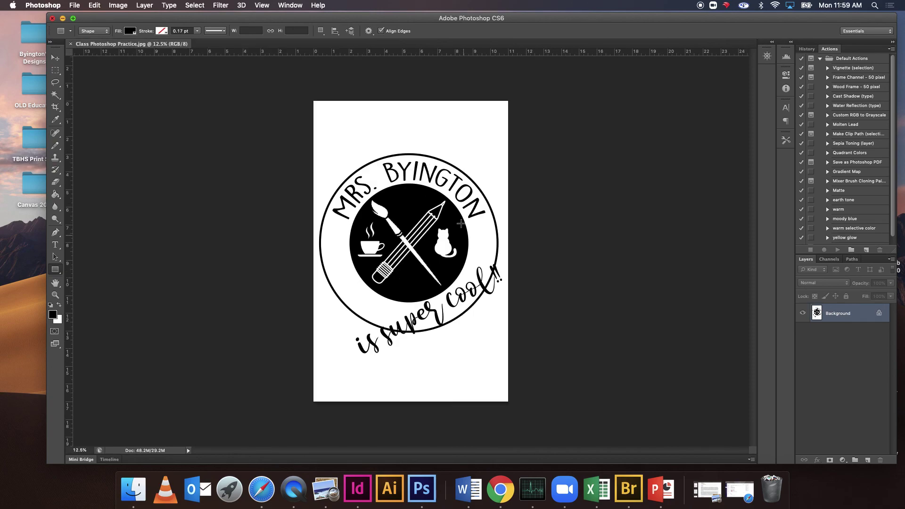